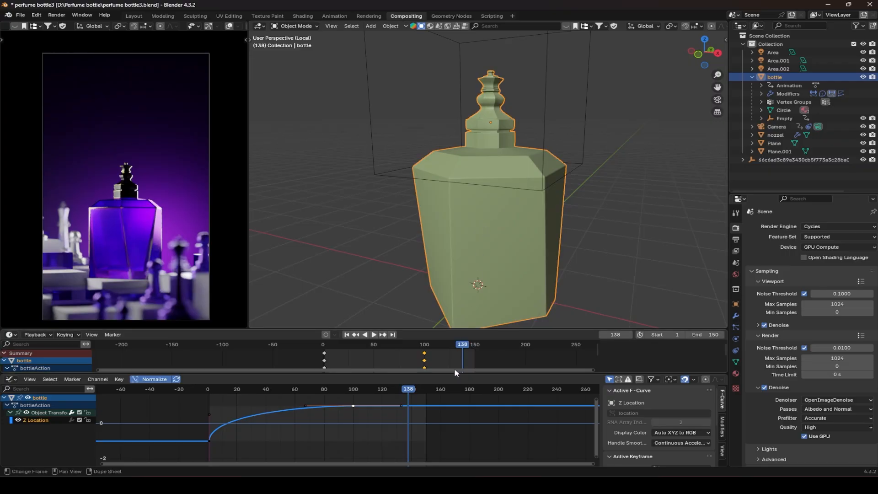
Scrub and play the timeline to preview the finished sphere-to-bottle morph animation
{"action": "left_click_drag", "start_coordinate": [456, 346], "coordinate": [309, 352]}
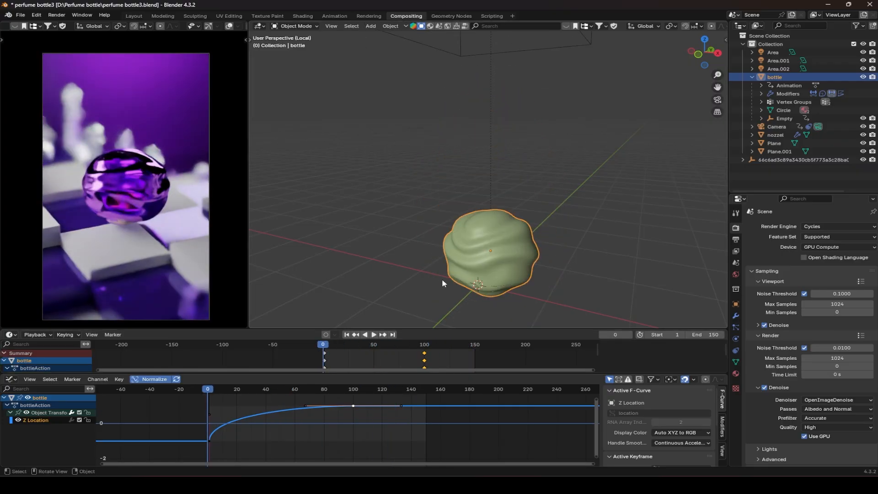
{"action": "middle_click_drag", "start_coordinate": [442, 278], "coordinate": [405, 300]}
{"action": "left_click_drag", "start_coordinate": [327, 350], "coordinate": [376, 349]}
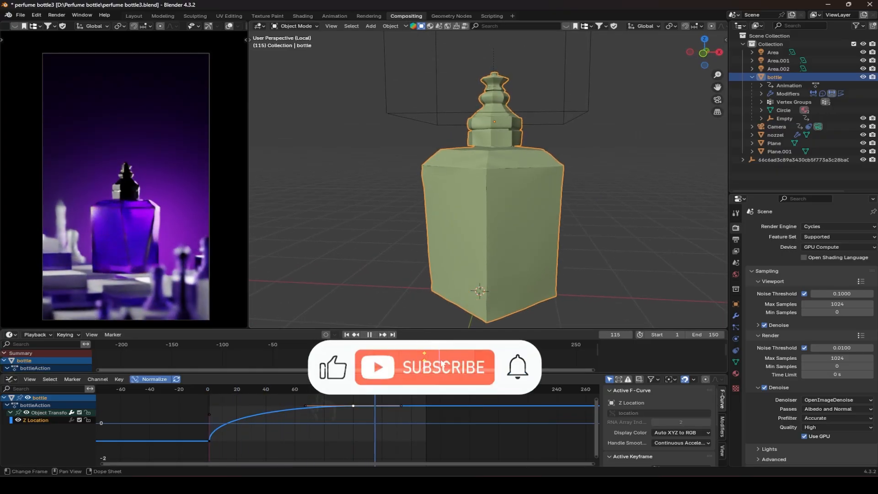
{"action": "key", "text": "space"}
{"action": "mouse_move", "coordinate": [534, 215]}
{"action": "middle_mouse_down"}
{"action": "mouse_move", "coordinate": [450, 220]}
{"action": "mouse_move", "coordinate": [534, 202]}
{"action": "middle_mouse_up"}
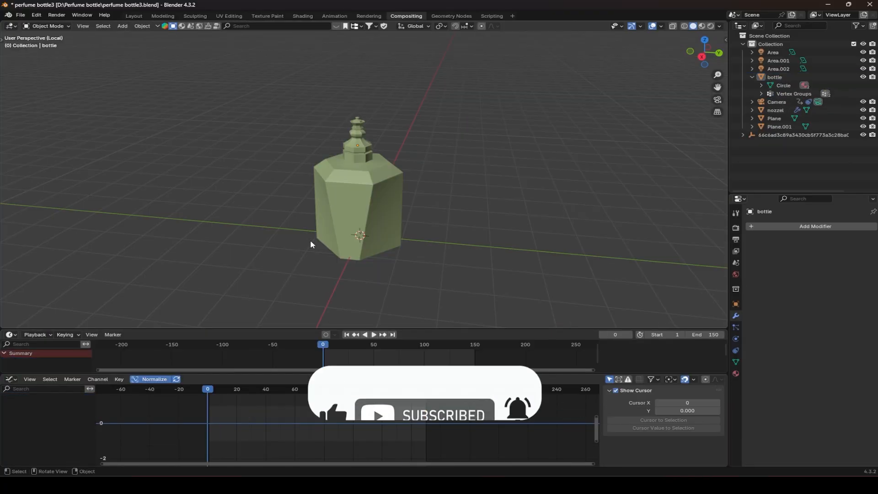
Set the perfume bottle's origin with the Origin to Geometry option
{"action": "scroll", "coordinate": [337, 235], "scroll_direction": "up", "scroll_amount": 4}
{"action": "left_click", "coordinate": [355, 212]}
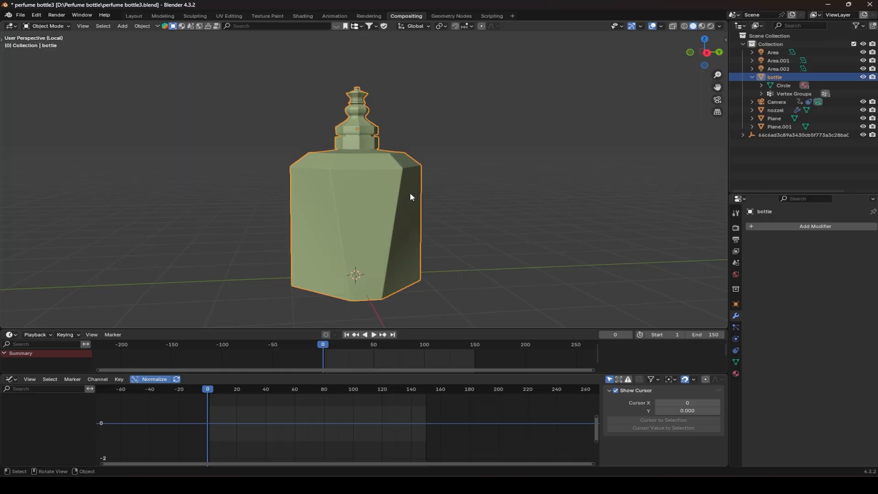
{"action": "middle_click_drag", "start_coordinate": [355, 212], "coordinate": [397, 186]}
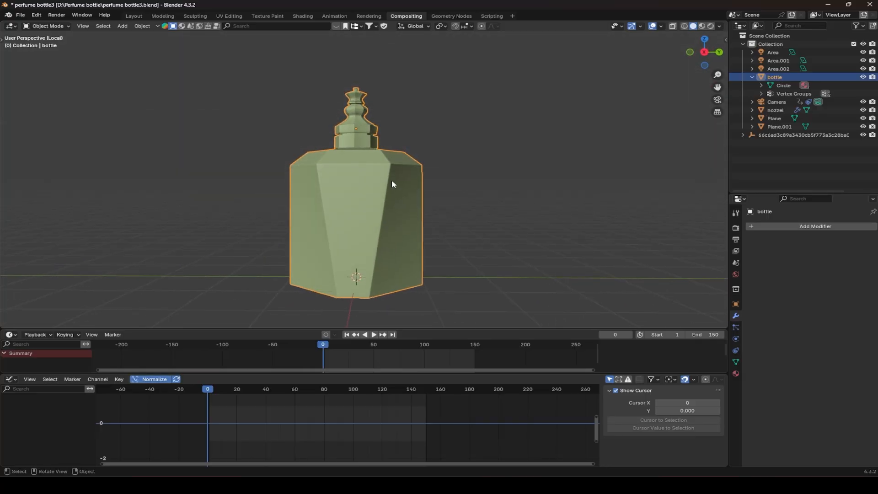
{"action": "right_click", "coordinate": [391, 183]}
{"action": "mouse_move", "coordinate": [377, 213]}
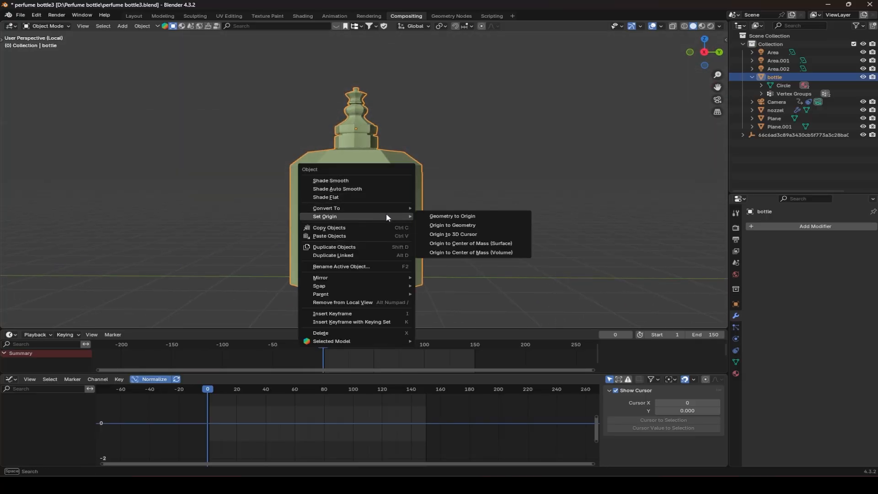
{"action": "left_click", "coordinate": [454, 225]}
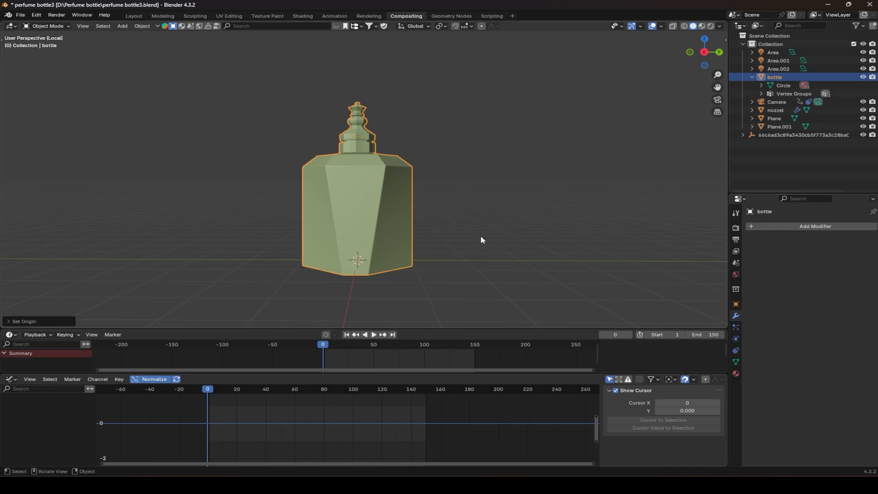
Examine the bottle's mesh density around the neck in wireframe shading and return to solid shading
{"action": "key", "text": "z"}
{"action": "left_click", "coordinate": [310, 223]}
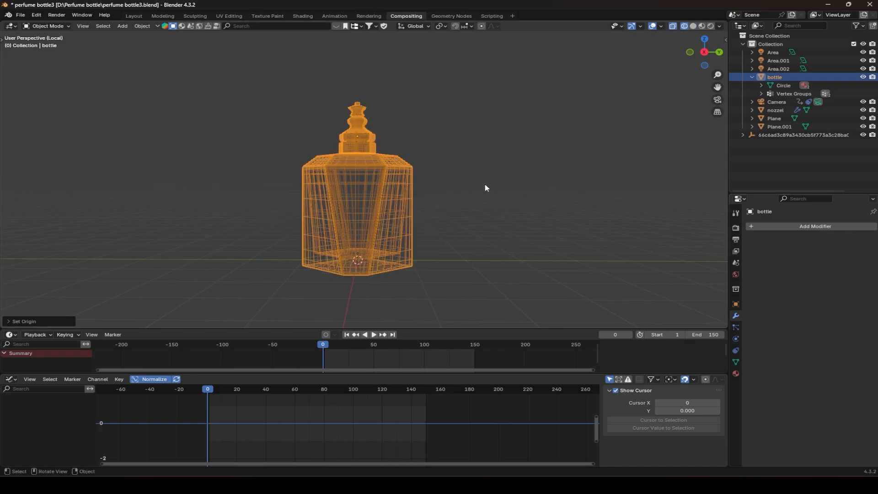
{"action": "scroll", "coordinate": [486, 184], "scroll_direction": "up", "scroll_amount": 1}
{"action": "left_click", "coordinate": [485, 184]}
{"action": "mouse_move", "coordinate": [485, 184]}
{"action": "middle_mouse_down"}
{"action": "mouse_move", "coordinate": [353, 222]}
{"action": "mouse_move", "coordinate": [452, 210]}
{"action": "mouse_move", "coordinate": [437, 245]}
{"action": "mouse_move", "coordinate": [428, 202]}
{"action": "mouse_move", "coordinate": [428, 282]}
{"action": "mouse_move", "coordinate": [416, 254]}
{"action": "middle_mouse_up"}
{"action": "scroll", "coordinate": [452, 211], "scroll_direction": "up", "scroll_amount": 4}
{"action": "scroll", "coordinate": [419, 276], "scroll_direction": "up", "scroll_amount": 4}
{"action": "scroll", "coordinate": [419, 276], "scroll_direction": "down", "scroll_amount": 1}
{"action": "scroll", "coordinate": [416, 254], "scroll_direction": "down", "scroll_amount": 2}
{"action": "scroll", "coordinate": [416, 255], "scroll_direction": "up", "scroll_amount": 2}
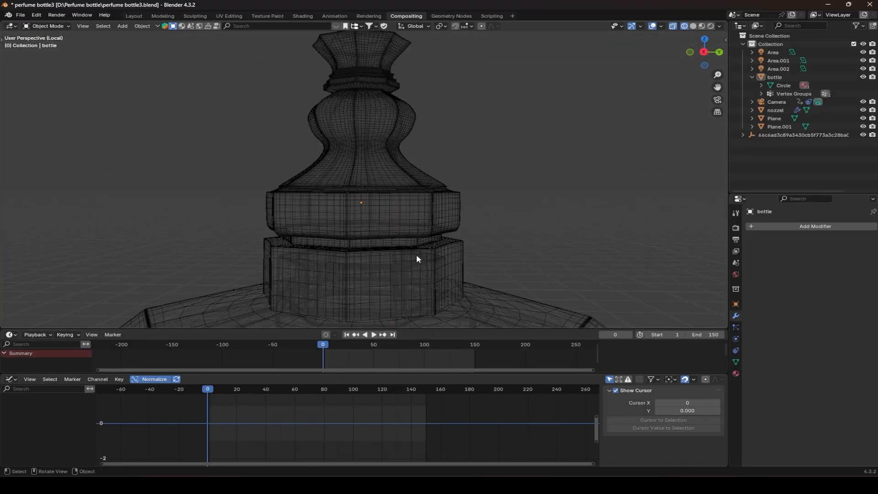
{"action": "key", "text": "z"}
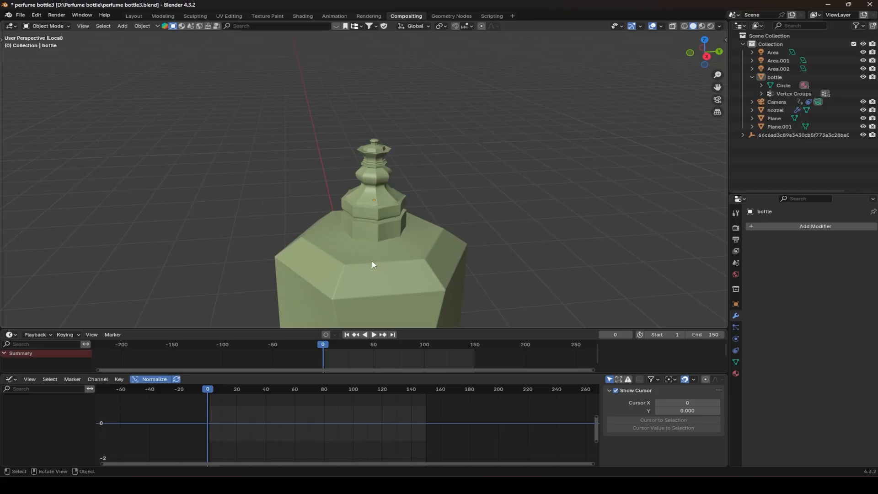
{"action": "scroll", "coordinate": [373, 264], "scroll_direction": "down", "scroll_amount": 3}
{"action": "middle_click_drag", "start_coordinate": [376, 265], "coordinate": [465, 215]}
{"action": "scroll", "coordinate": [501, 248], "scroll_direction": "up", "scroll_amount": 2}
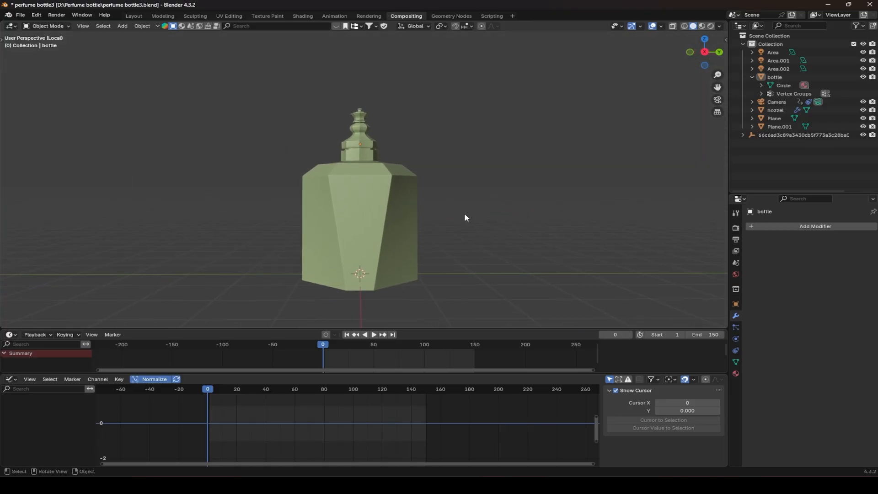
Add a Cast modifier to the bottle
{"action": "left_click", "coordinate": [787, 227]}
{"action": "key", "text": "space"}
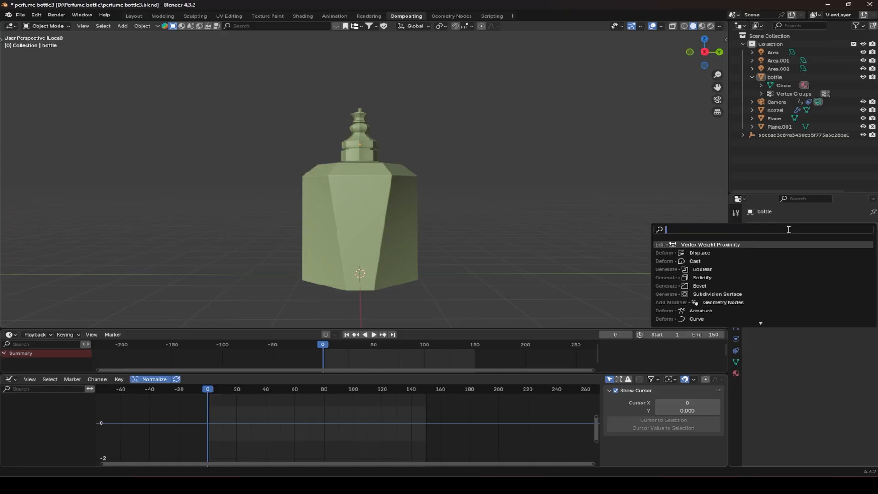
{"action": "type", "text": "cast"}
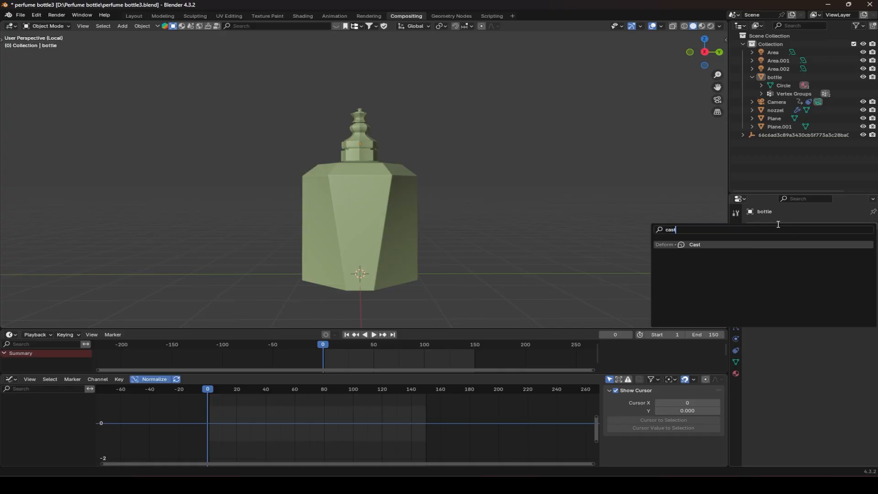
{"action": "key", "text": "Return"}
{"action": "middle_click_drag", "start_coordinate": [478, 250], "coordinate": [400, 265]}
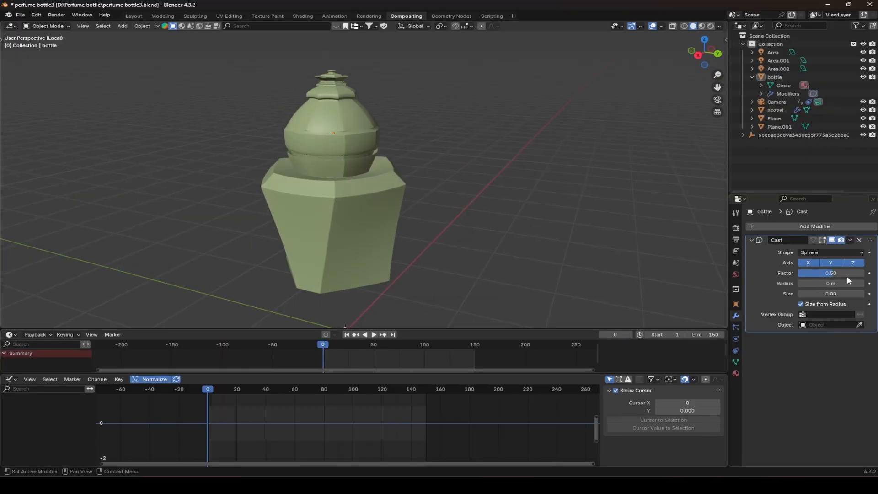
Set the Cast modifier's factor to 1 with the Sphere shape
{"action": "left_click", "coordinate": [833, 271]}
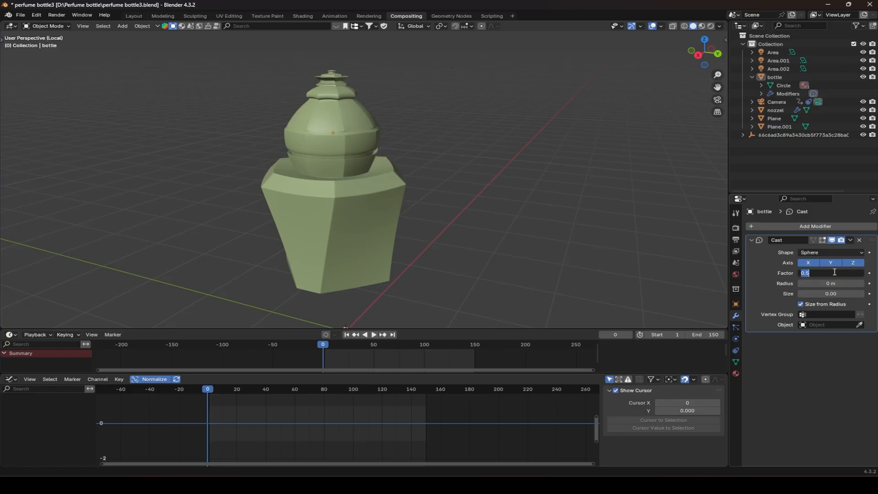
{"action": "type", "text": "1"}
{"action": "key", "text": "Return"}
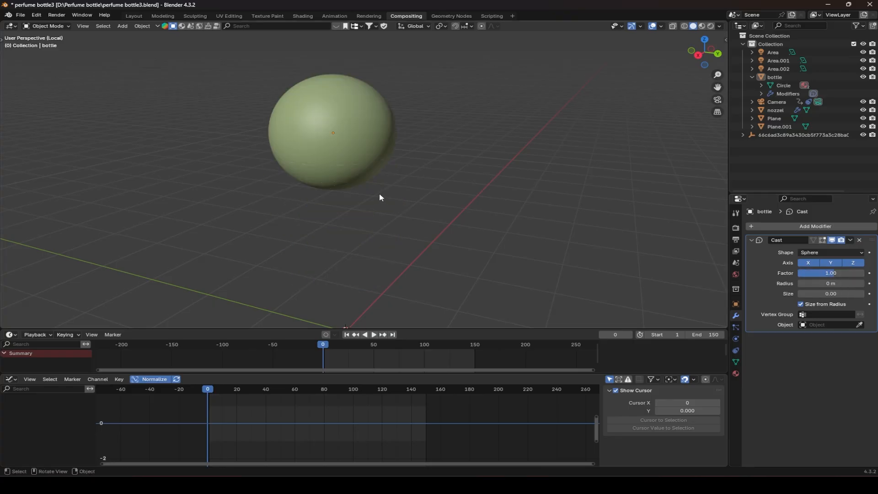
{"action": "middle_click_drag", "start_coordinate": [380, 195], "coordinate": [420, 208]}
{"action": "scroll", "coordinate": [565, 242], "scroll_direction": "down", "scroll_amount": 3}
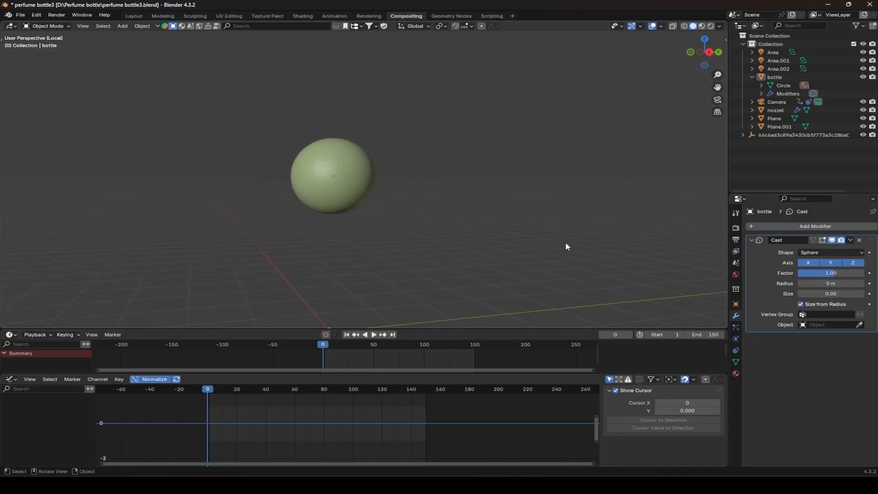
Try the Cylinder and Cuboid shapes in the Cast modifier and switch back to Sphere
{"action": "left_click", "coordinate": [820, 253]}
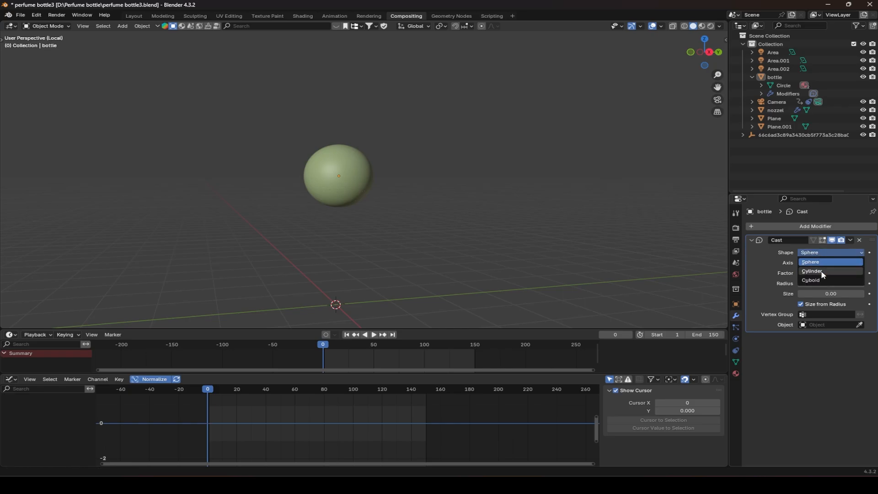
{"action": "left_click", "coordinate": [821, 273]}
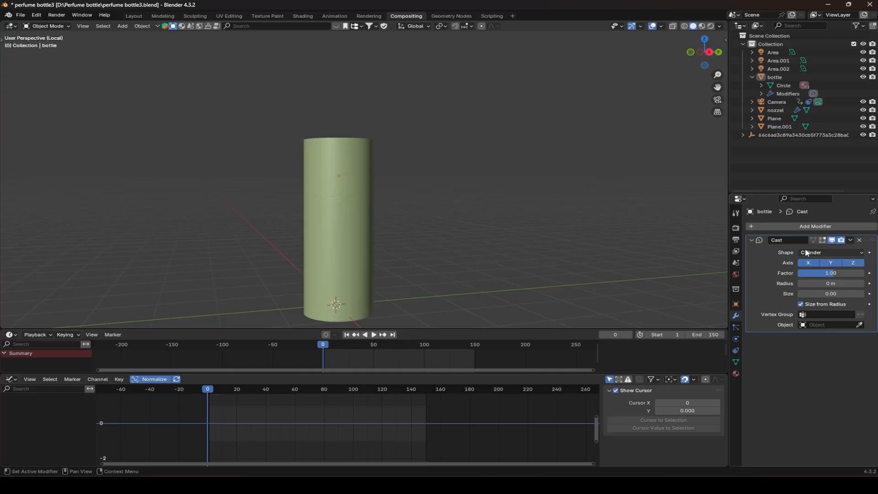
{"action": "left_click", "coordinate": [806, 253]}
{"action": "left_click", "coordinate": [815, 280]}
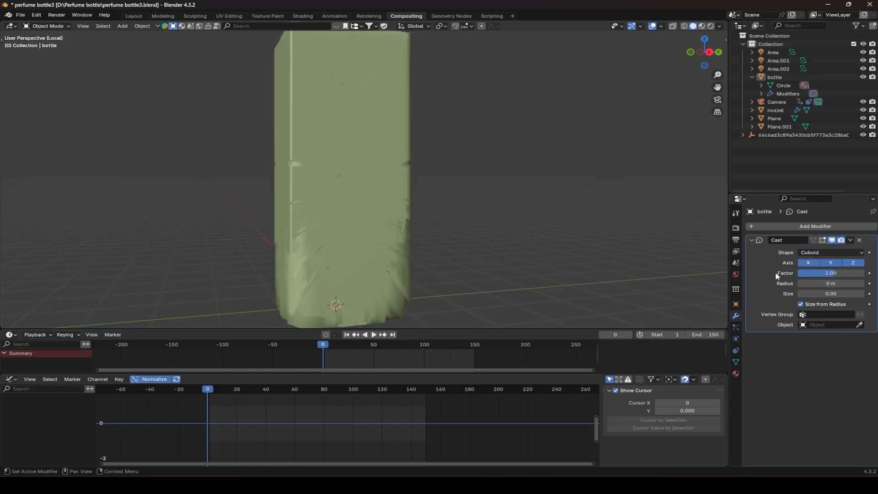
{"action": "scroll", "coordinate": [389, 247], "scroll_direction": "down", "scroll_amount": 2}
{"action": "middle_click_drag", "start_coordinate": [389, 248], "coordinate": [669, 269]}
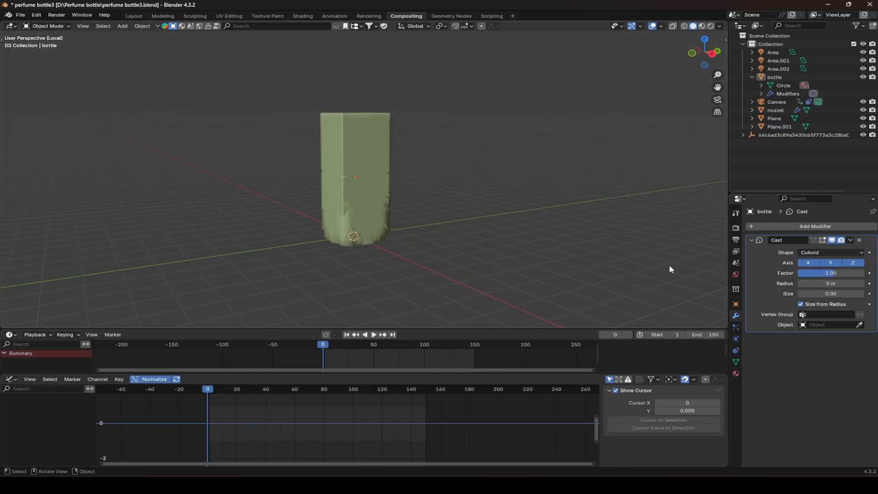
{"action": "left_click", "coordinate": [816, 252]}
{"action": "left_click", "coordinate": [816, 264]}
{"action": "scroll", "coordinate": [319, 209], "scroll_direction": "up", "scroll_amount": 2}
{"action": "scroll", "coordinate": [319, 208], "scroll_direction": "up", "scroll_amount": 3}
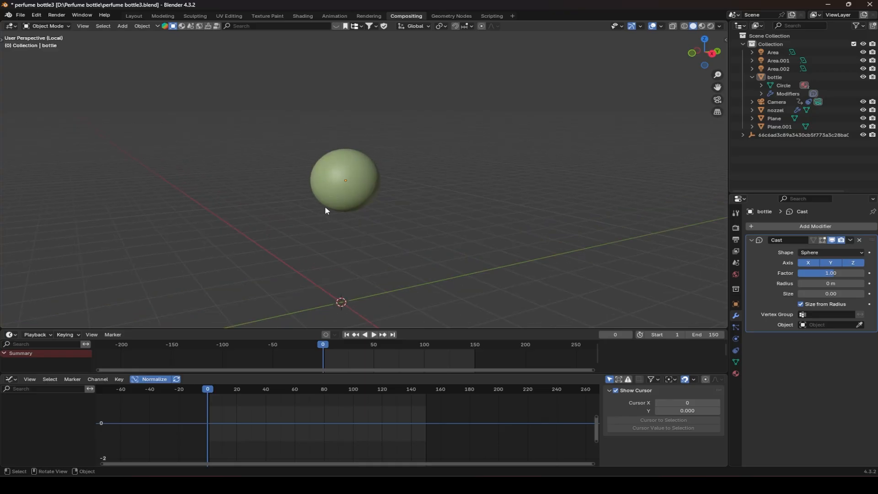
{"action": "mouse_move", "coordinate": [325, 212]}
{"action": "middle_mouse_down"}
{"action": "mouse_move", "coordinate": [283, 212]}
{"action": "mouse_move", "coordinate": [246, 227]}
{"action": "mouse_move", "coordinate": [320, 195]}
{"action": "middle_mouse_up"}
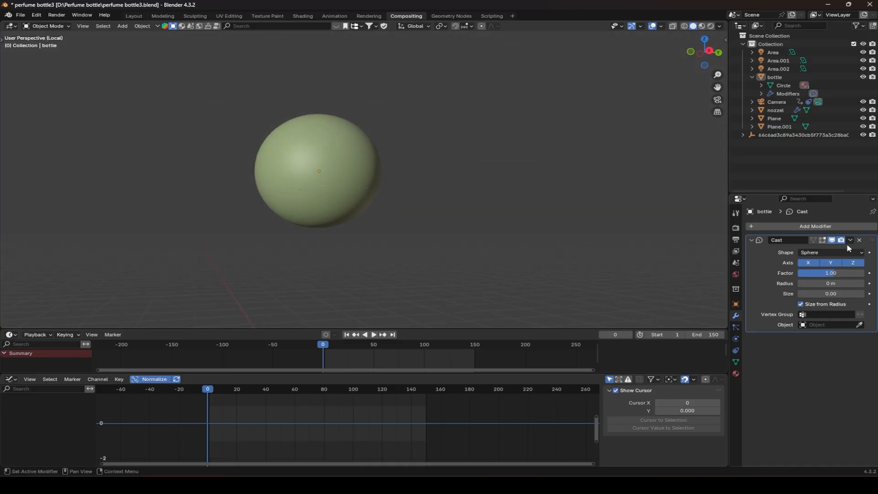
{"action": "left_click", "coordinate": [826, 254]}
{"action": "left_click", "coordinate": [824, 255]}
{"action": "middle_click_drag", "start_coordinate": [369, 286], "coordinate": [437, 247], "text": "shift"}
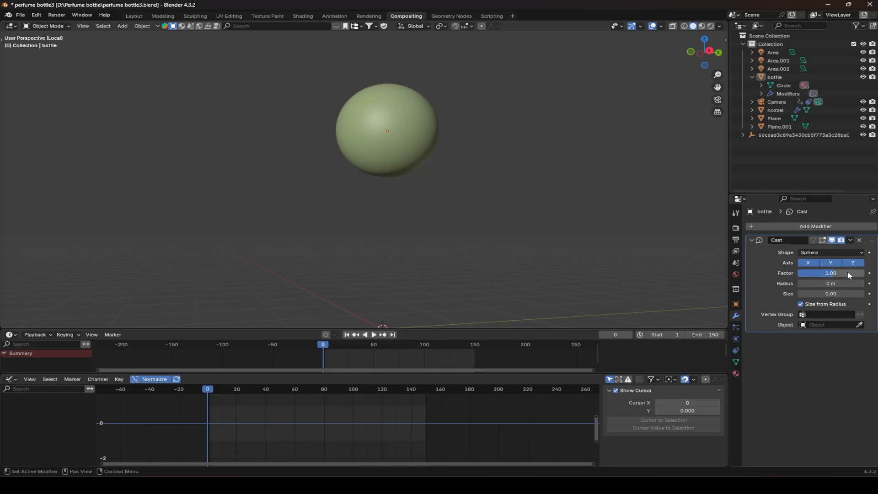
Try lowering the Cast factor to about 0.18 and set it back to 1
{"action": "mouse_move", "coordinate": [846, 272]}
{"action": "left_mouse_down"}
{"action": "mouse_move", "coordinate": [819, 272]}
{"action": "mouse_move", "coordinate": [857, 272]}
{"action": "mouse_move", "coordinate": [835, 273]}
{"action": "left_mouse_up"}
{"action": "left_click", "coordinate": [834, 273]}
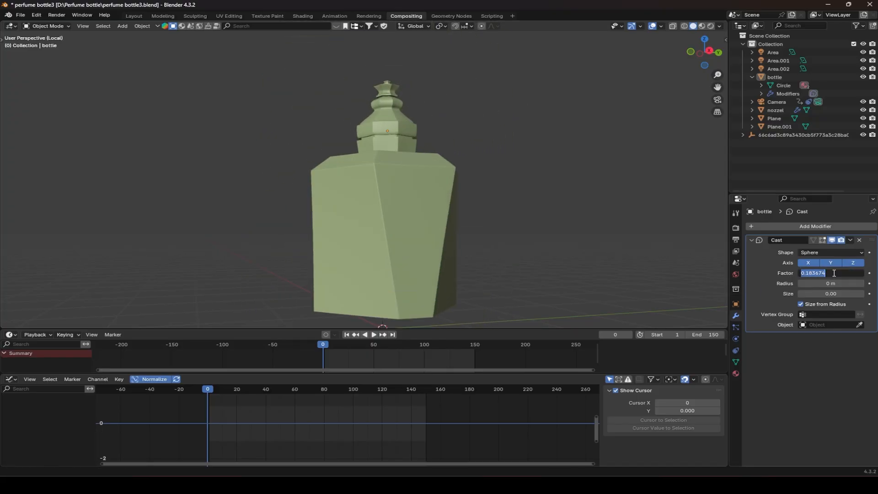
{"action": "type", "text": "1"}
{"action": "key", "text": "Return"}
Set the Cast modifier's factor to 0
{"action": "left_click", "coordinate": [834, 273]}
{"action": "type", "text": "0"}
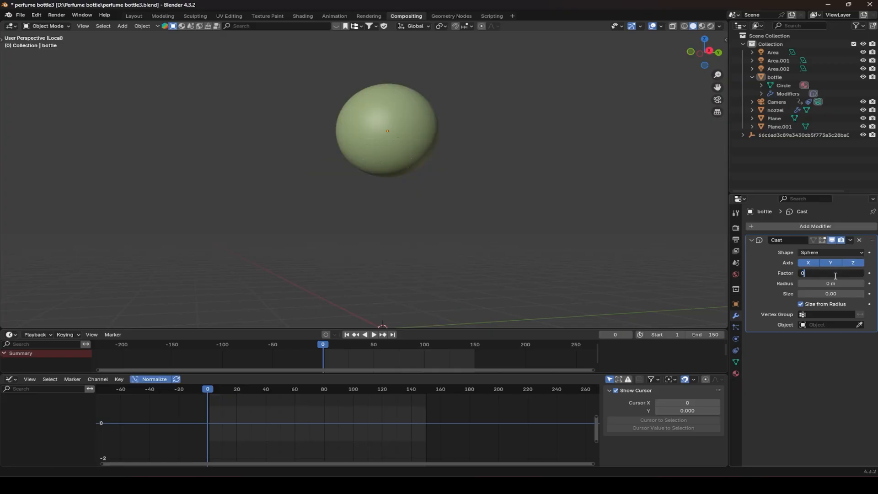
{"action": "key", "text": "Return"}
Examine the bottle's original shape up close at the shoulder and from farther away
{"action": "middle_click_drag", "start_coordinate": [473, 202], "coordinate": [442, 204]}
{"action": "scroll", "coordinate": [478, 221], "scroll_direction": "down", "scroll_amount": 2}
{"action": "scroll", "coordinate": [435, 226], "scroll_direction": "up", "scroll_amount": 5}
{"action": "scroll", "coordinate": [442, 203], "scroll_direction": "down", "scroll_amount": 3}
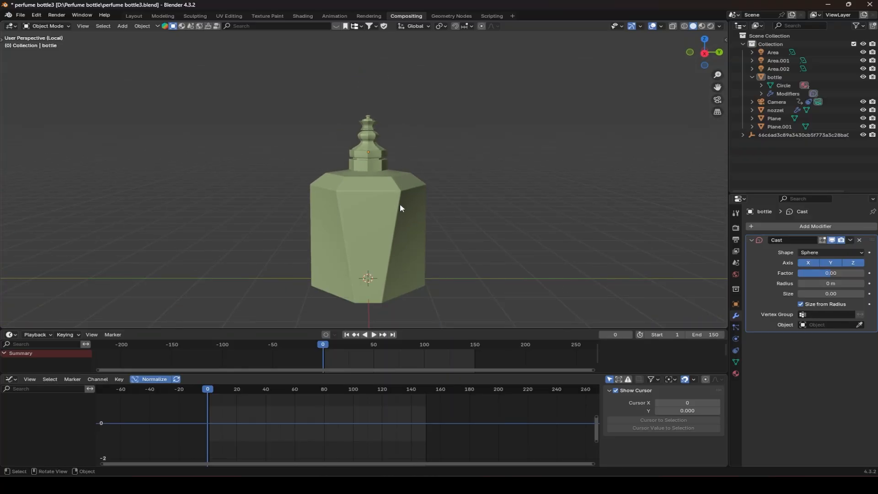
{"action": "scroll", "coordinate": [400, 206], "scroll_direction": "up", "scroll_amount": 8}
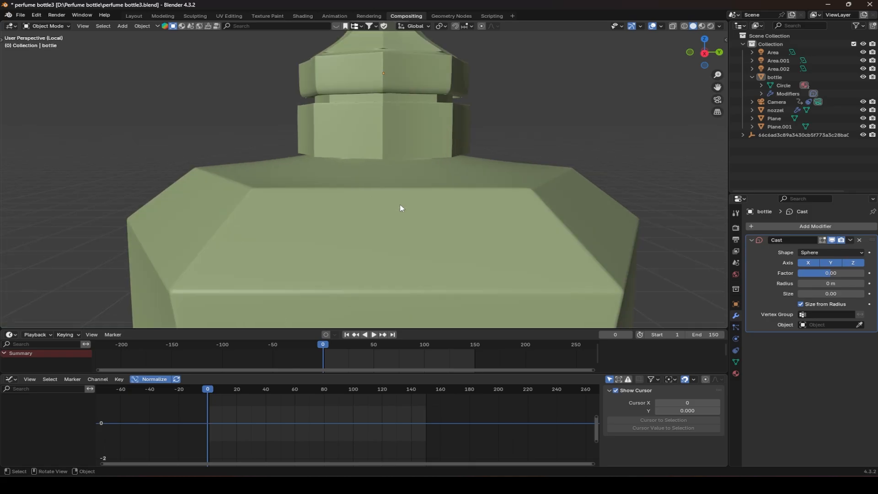
{"action": "scroll", "coordinate": [400, 207], "scroll_direction": "down", "scroll_amount": 6}
{"action": "scroll", "coordinate": [402, 209], "scroll_direction": "down", "scroll_amount": 3}
{"action": "middle_click_drag", "start_coordinate": [410, 221], "coordinate": [387, 213]}
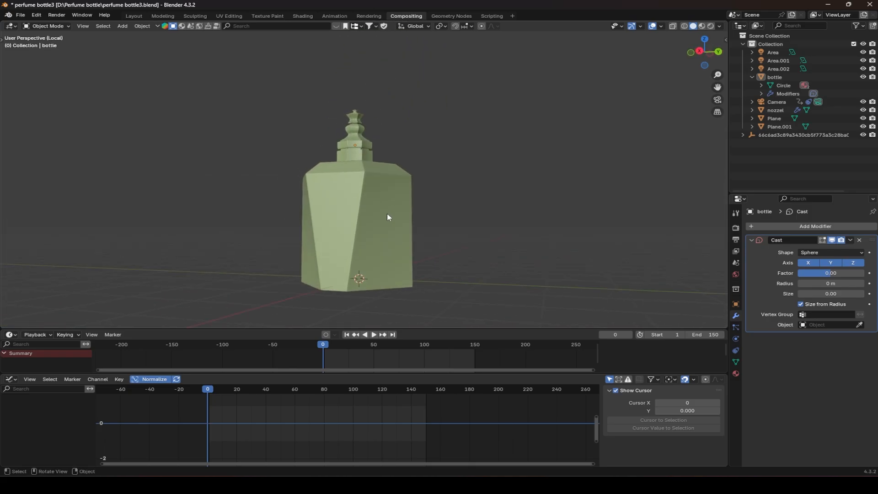
Add a Vertex Weight Proximity modifier to the bottle and place it above the Cast modifier in the stack
{"action": "left_click", "coordinate": [773, 227]}
{"action": "left_click", "coordinate": [774, 228]}
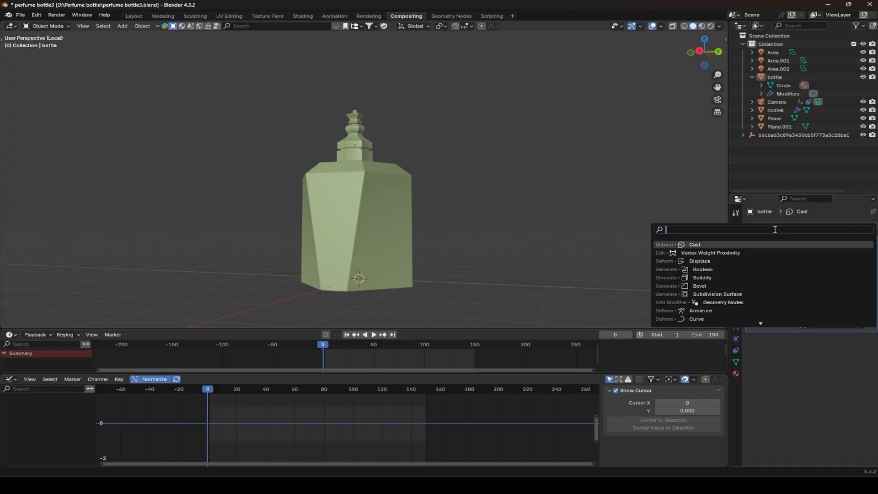
{"action": "left_click", "coordinate": [748, 253]}
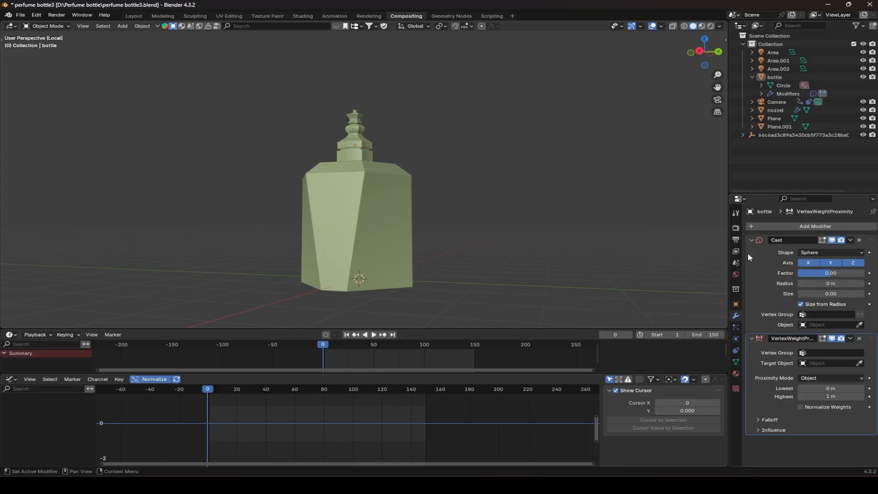
{"action": "left_click_drag", "start_coordinate": [871, 340], "coordinate": [871, 241]}
Add a cube-shaped empty at the bottle
{"action": "scroll", "coordinate": [469, 229], "scroll_direction": "down", "scroll_amount": 4}
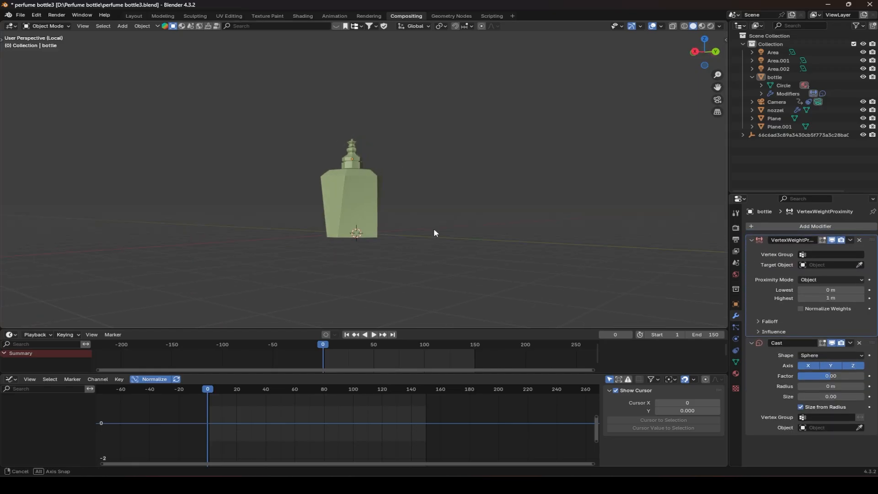
{"action": "middle_click_drag", "start_coordinate": [413, 253], "coordinate": [438, 258]}
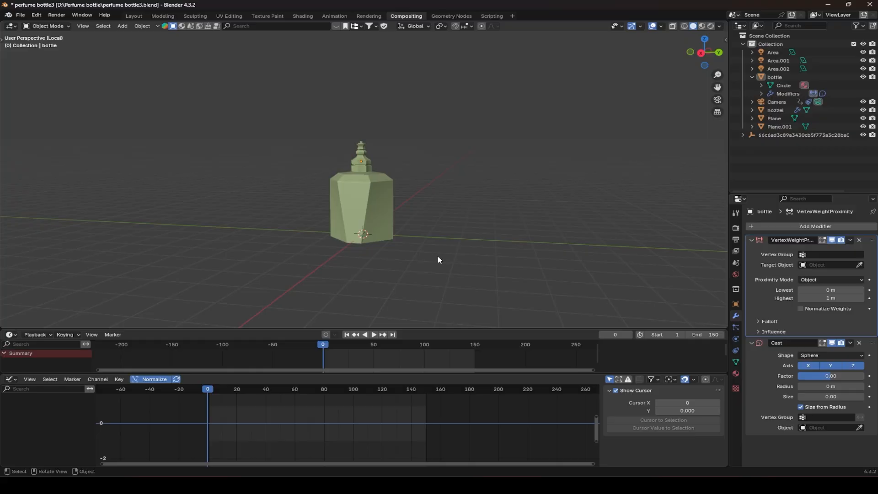
{"action": "key", "text": "shift+a"}
{"action": "mouse_move", "coordinate": [433, 258]}
{"action": "mouse_move", "coordinate": [426, 236]}
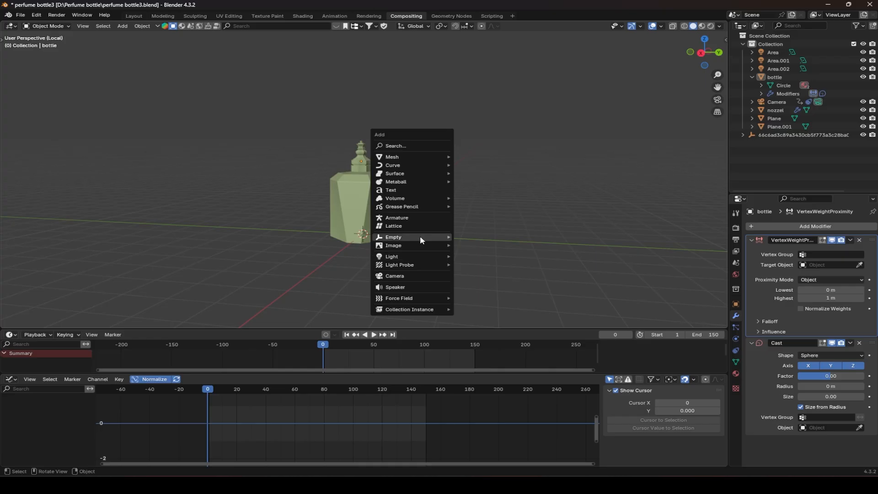
{"action": "left_click", "coordinate": [488, 273]}
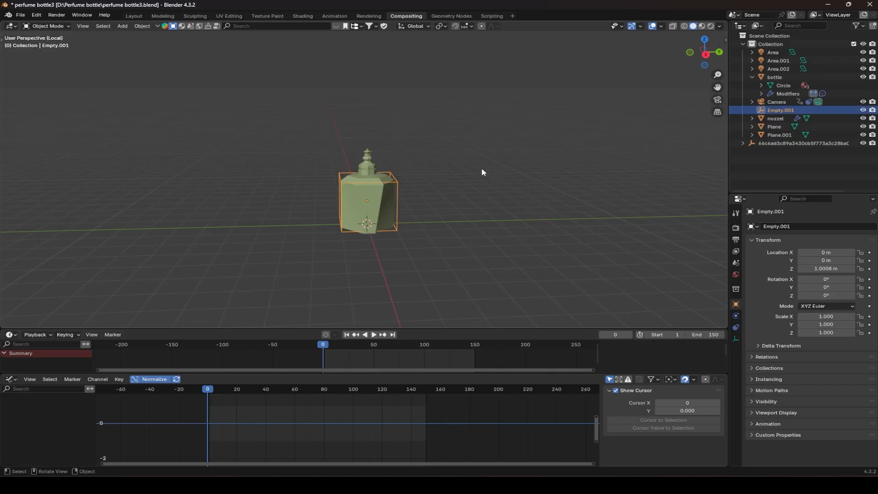
Try moving the cube empty up along the Z axis above the bottle, and undo the move
{"action": "middle_click_drag", "start_coordinate": [481, 170], "coordinate": [419, 157]}
{"action": "scroll", "coordinate": [426, 185], "scroll_direction": "up", "scroll_amount": 3}
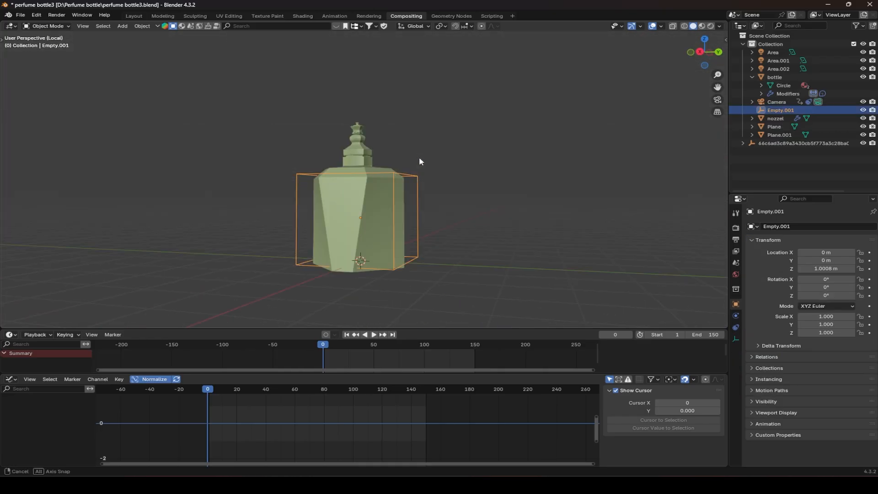
{"action": "key", "text": "g"}
{"action": "key", "text": "z"}
{"action": "left_click", "coordinate": [476, 147]}
{"action": "key", "text": "g"}
{"action": "key", "text": "z"}
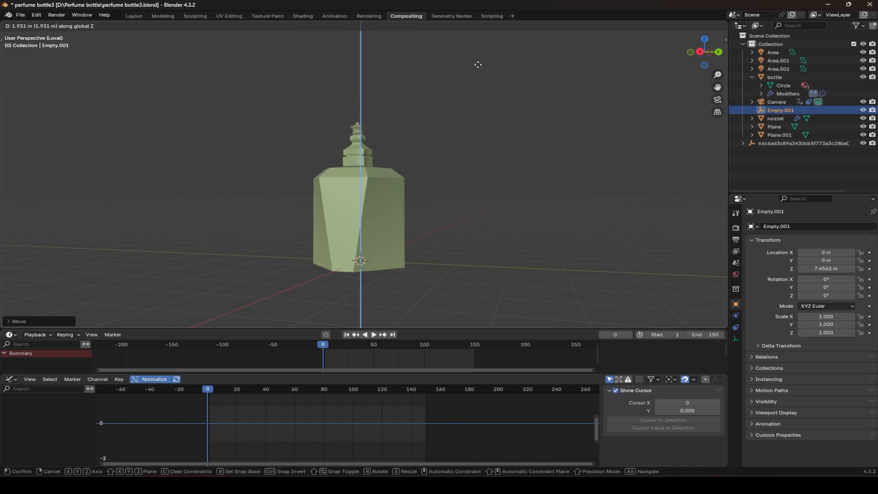
{"action": "key", "text": "Escape"}
{"action": "middle_click_drag", "start_coordinate": [435, 124], "coordinate": [456, 137]}
{"action": "key", "text": "ctrl+z"}
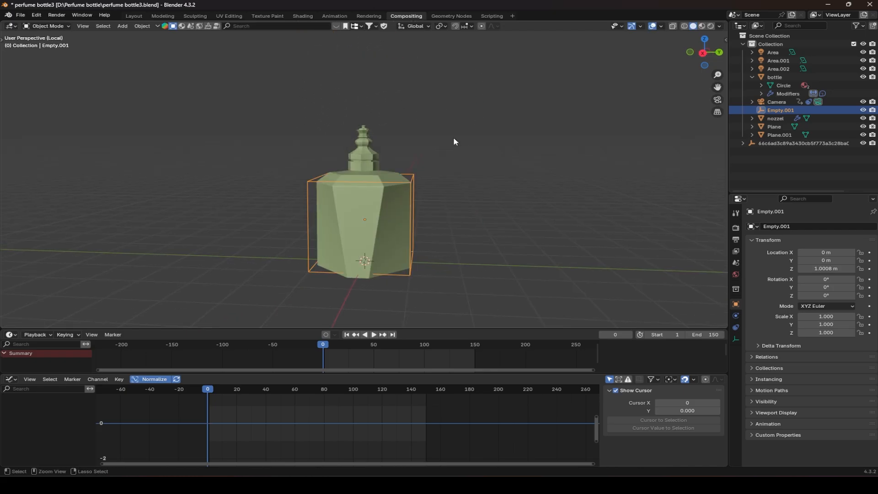
Create a vertex group named Cast on the bottle and assign all of its vertices to it
{"action": "left_click", "coordinate": [368, 168]}
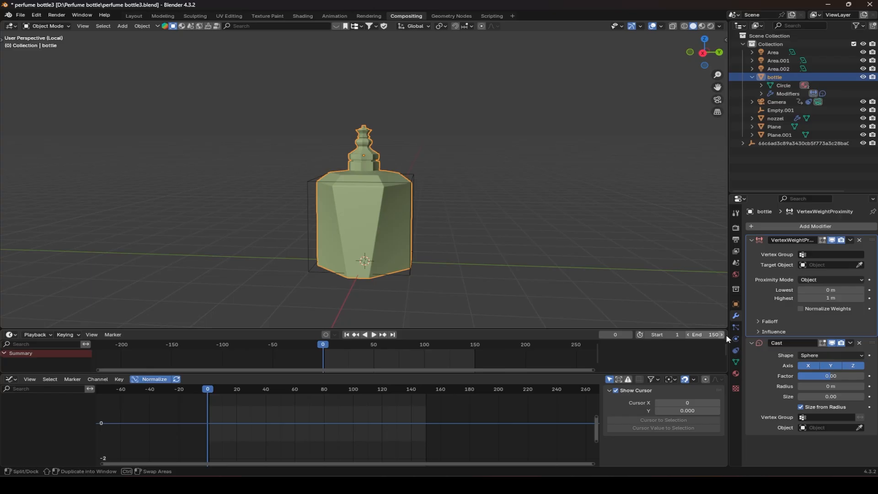
{"action": "key", "text": "Tab"}
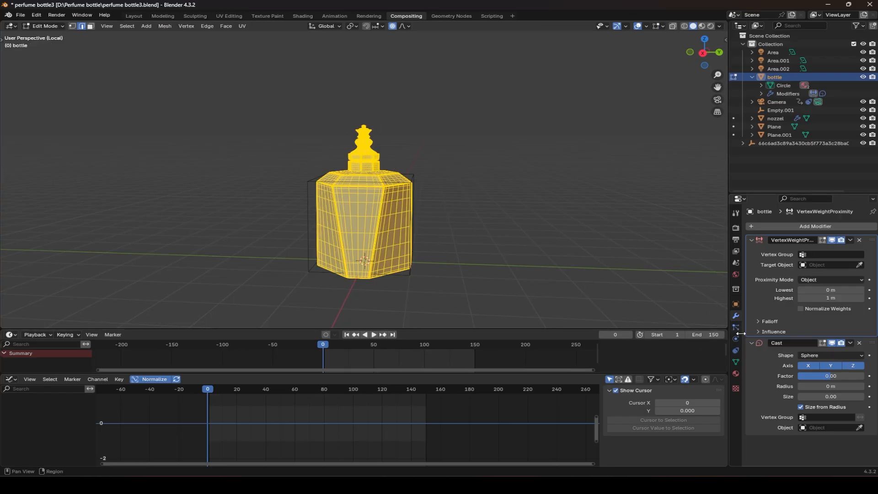
{"action": "left_click", "coordinate": [735, 362]}
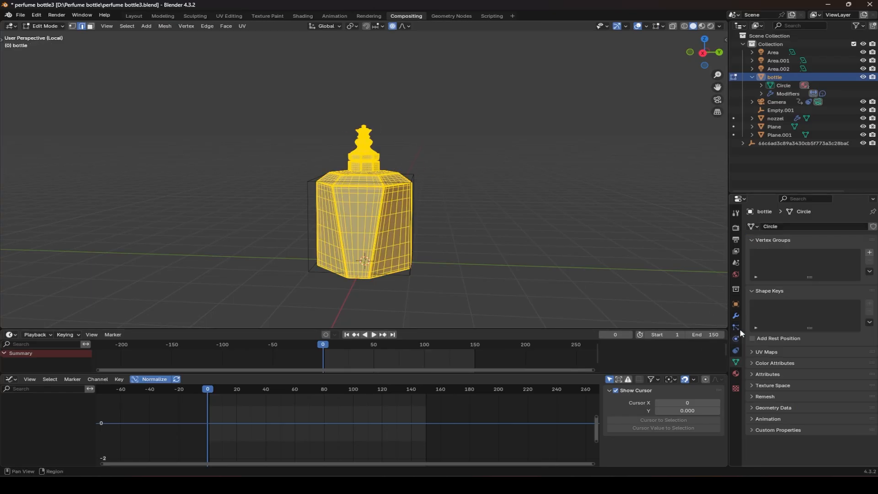
{"action": "left_click", "coordinate": [869, 254]}
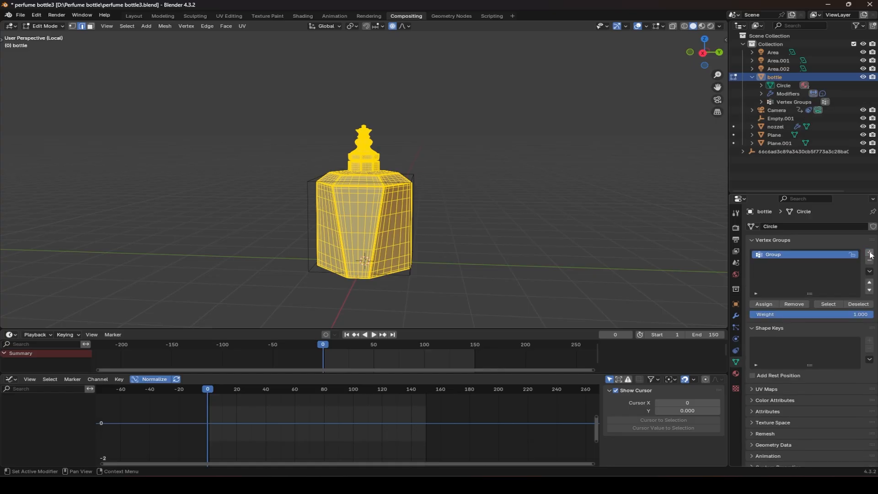
{"action": "double_click", "coordinate": [778, 254]}
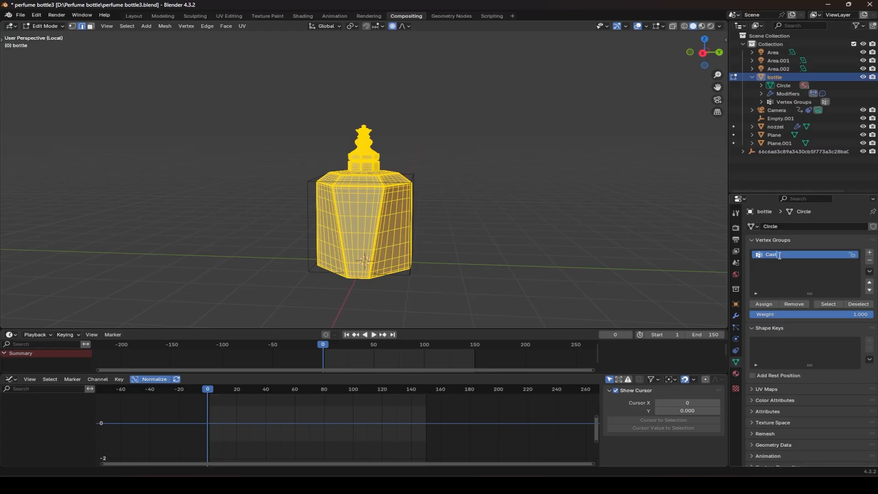
{"action": "key", "text": "Return"}
{"action": "left_click", "coordinate": [768, 307]}
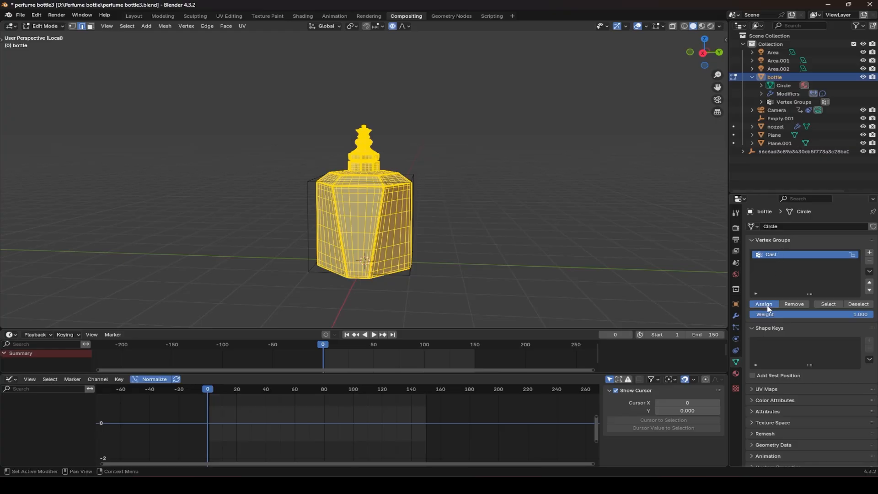
{"action": "key", "text": "Tab"}
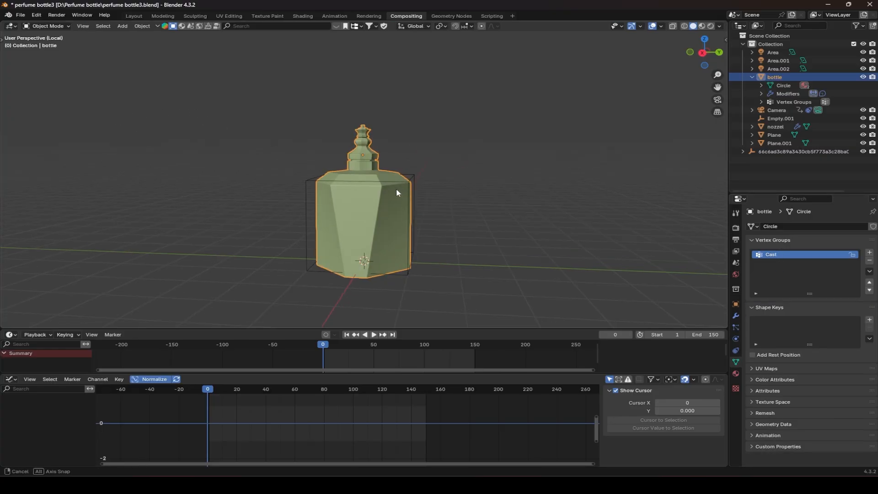
Set the Vertex Weight Proximity modifier's vertex group to Cast and its target object to the cube empty Empty.001
{"action": "middle_click_drag", "start_coordinate": [396, 188], "coordinate": [410, 200]}
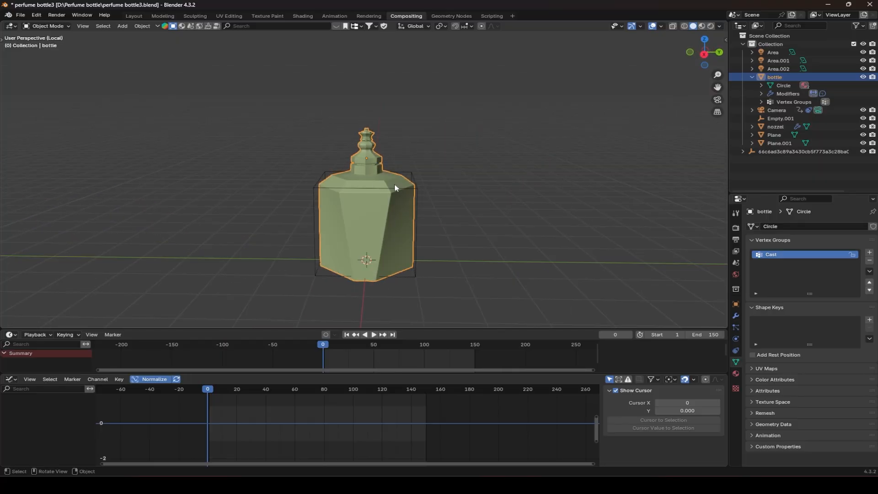
{"action": "left_click", "coordinate": [735, 316]}
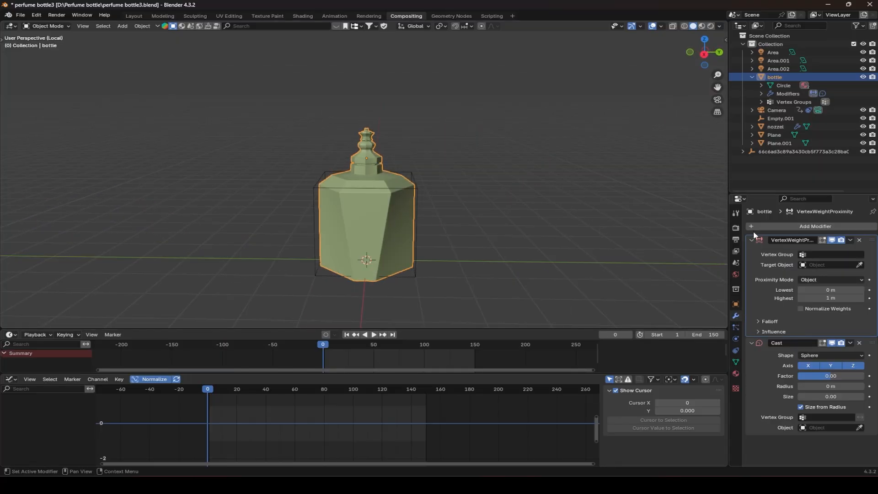
{"action": "left_click", "coordinate": [823, 254]}
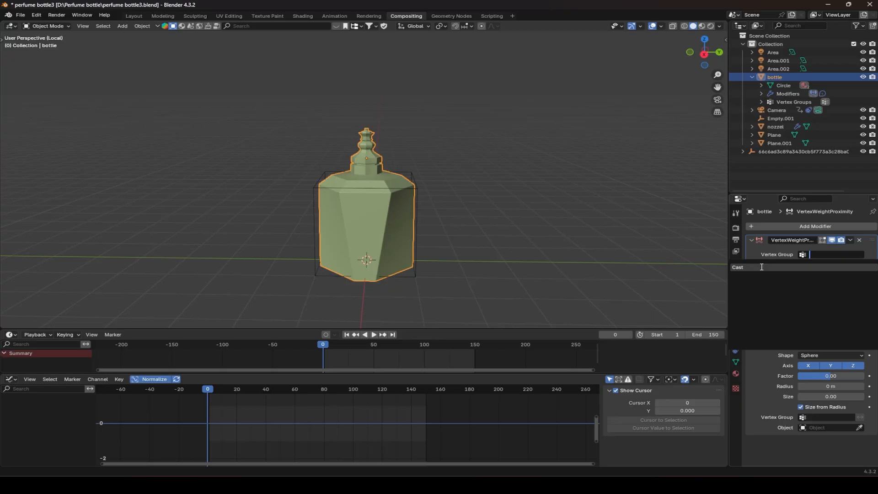
{"action": "left_click", "coordinate": [761, 266]}
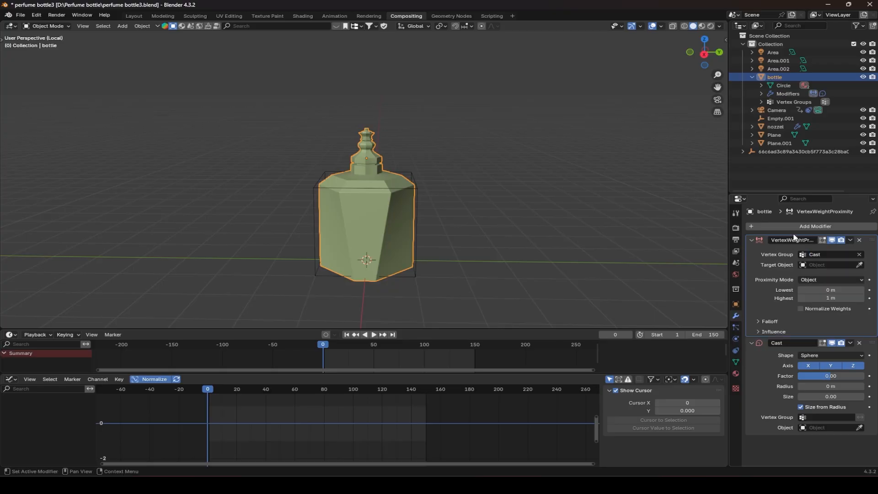
{"action": "scroll", "coordinate": [419, 259], "scroll_direction": "up", "scroll_amount": 3}
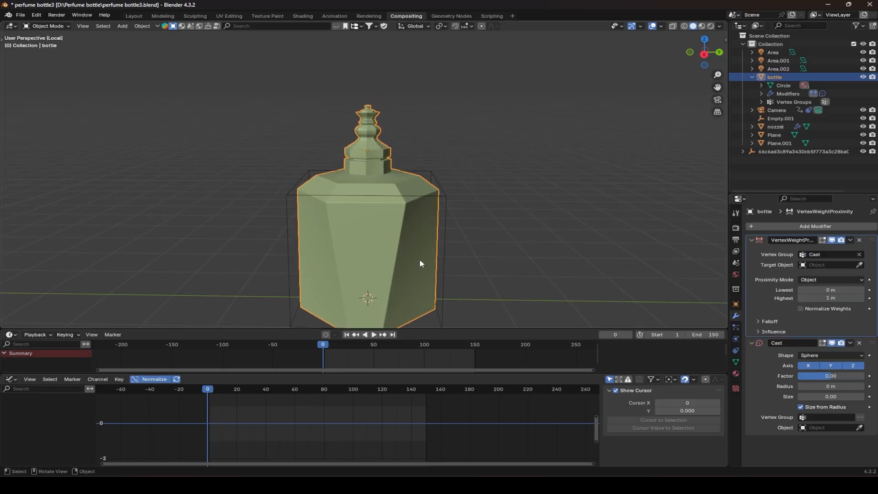
{"action": "middle_click_drag", "start_coordinate": [427, 245], "coordinate": [413, 235]}
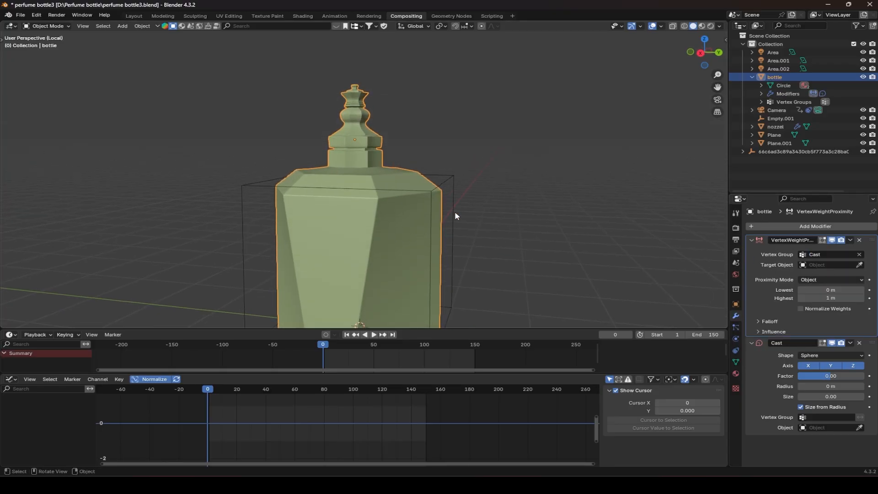
{"action": "left_click", "coordinate": [860, 264]}
{"action": "left_click", "coordinate": [454, 177]}
{"action": "left_click", "coordinate": [455, 184]}
{"action": "scroll", "coordinate": [503, 202], "scroll_direction": "down", "scroll_amount": 2}
{"action": "left_click", "coordinate": [369, 177]}
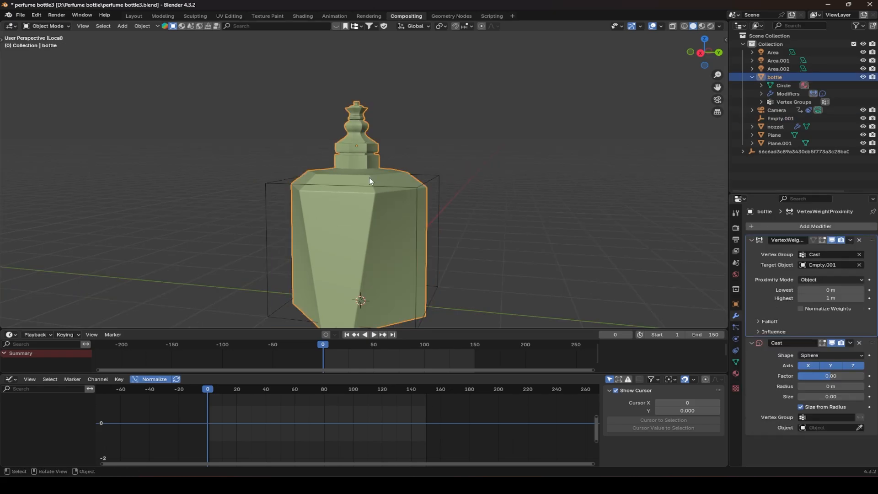
{"action": "left_click", "coordinate": [446, 185]}
{"action": "left_click", "coordinate": [438, 180]}
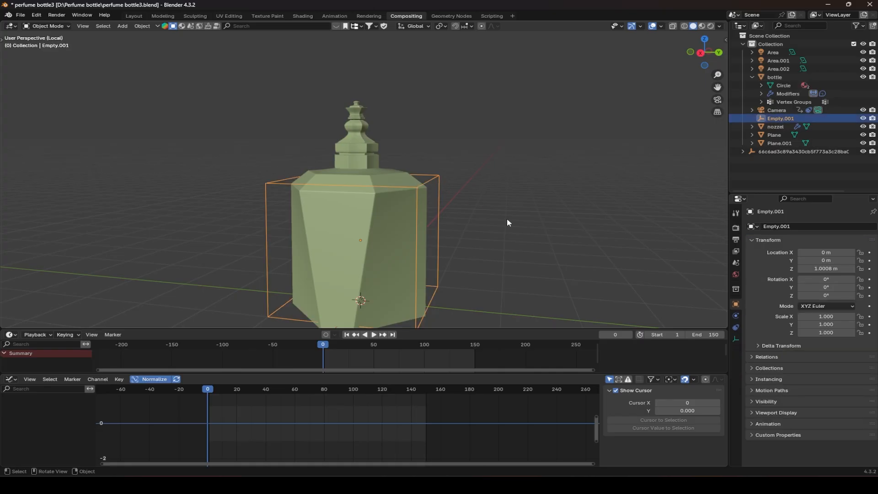
{"action": "key", "text": "g"}
{"action": "key", "text": "Escape"}
Set the vertex group of the bottle's Cast modifier to Cast
{"action": "left_click", "coordinate": [352, 220]}
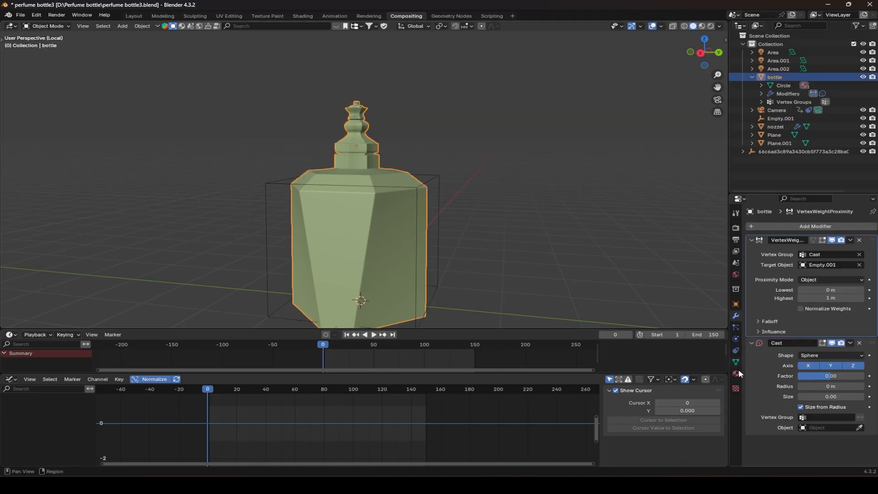
{"action": "left_click", "coordinate": [822, 417]}
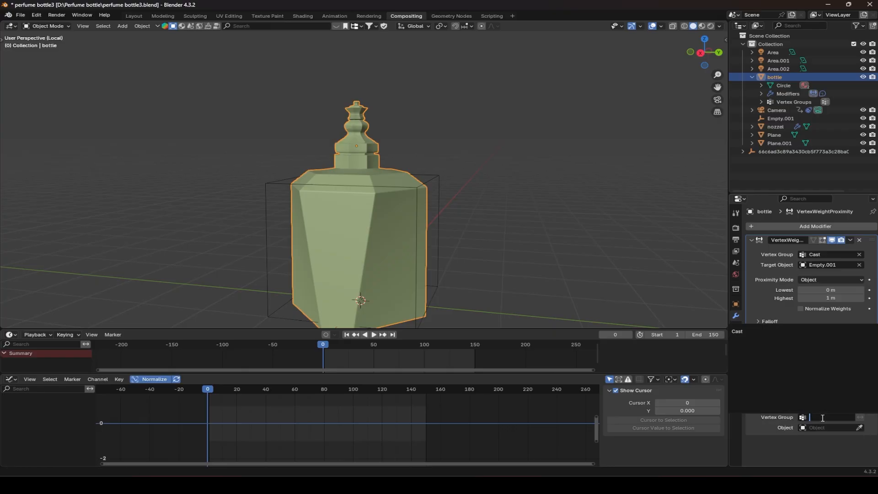
{"action": "left_click", "coordinate": [747, 331]}
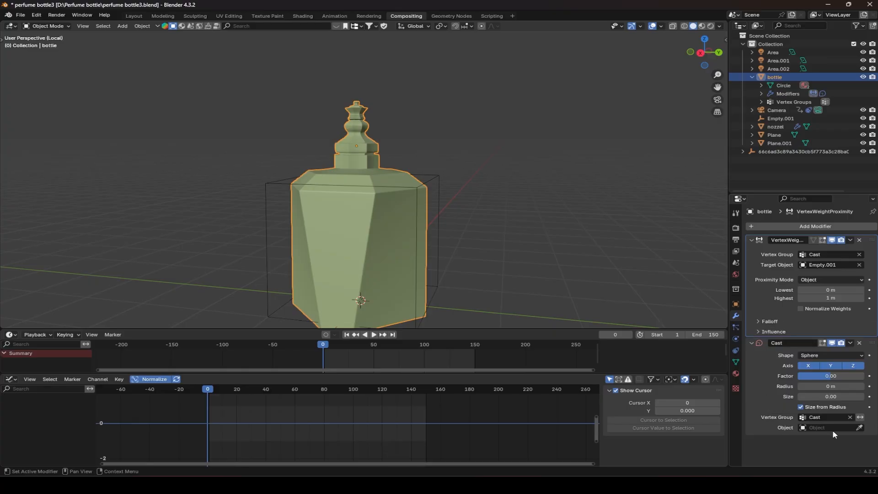
Move the cube empty about 4.4 m up along the Z axis, above the bottle
{"action": "left_click", "coordinate": [439, 181]}
{"action": "key", "text": "g"}
{"action": "key", "text": "z"}
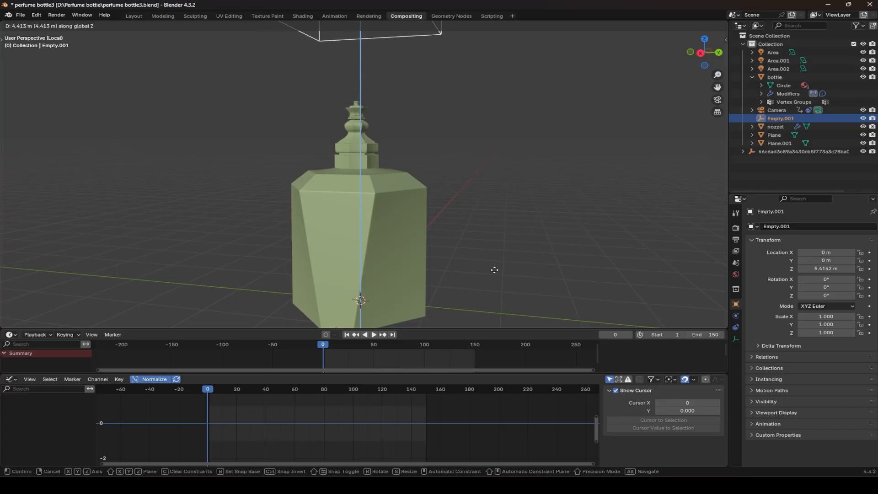
{"action": "left_click", "coordinate": [494, 269]}
Set the factor of the bottle's Cast modifier to 1
{"action": "left_click", "coordinate": [363, 188]}
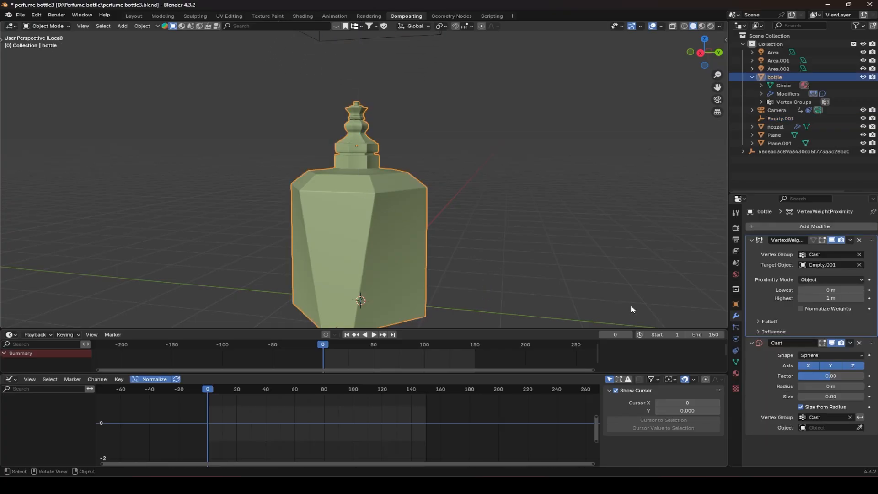
{"action": "left_click", "coordinate": [835, 377]}
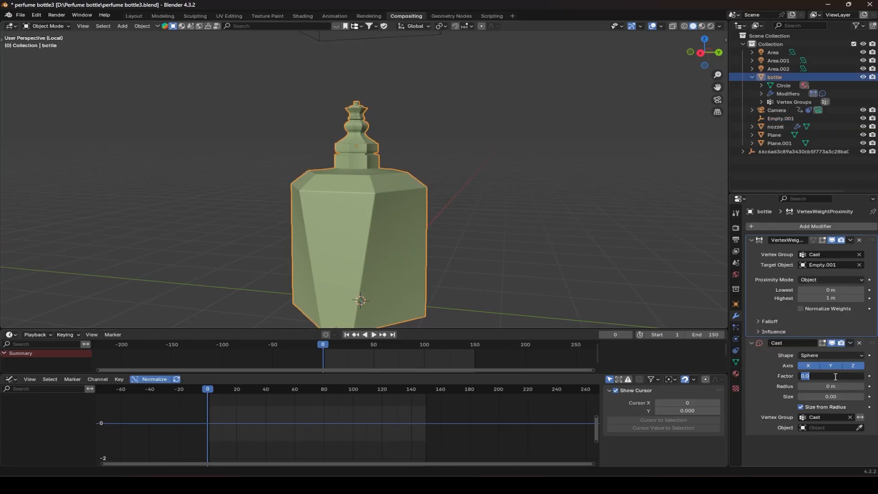
{"action": "key", "text": "Return"}
Lower the cube empty along the Z axis over the sphere to a height of about 2.75 m
{"action": "left_click", "coordinate": [780, 119]}
{"action": "scroll", "coordinate": [473, 85], "scroll_direction": "down", "scroll_amount": 3}
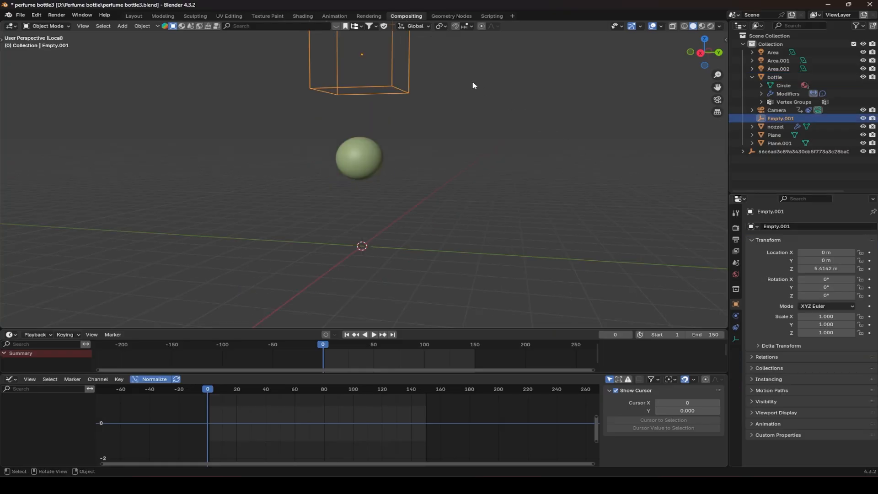
{"action": "middle_click_drag", "start_coordinate": [411, 110], "coordinate": [456, 94]}
{"action": "key", "text": "g"}
{"action": "key", "text": "z"}
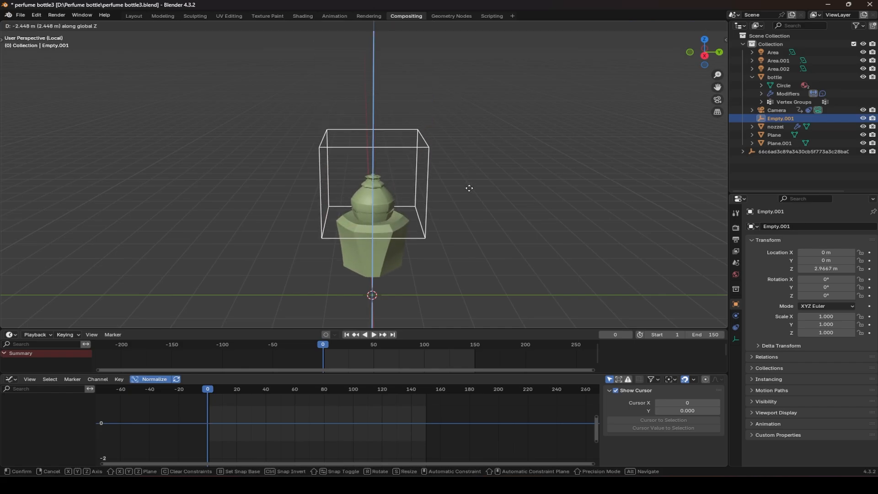
{"action": "left_click", "coordinate": [468, 218]}
Lower the cube empty farther around the bottle's neck, to a Z location of about 2.47 m
{"action": "middle_click_drag", "start_coordinate": [468, 217], "coordinate": [428, 152]}
{"action": "scroll", "coordinate": [447, 150], "scroll_direction": "down", "scroll_amount": 4}
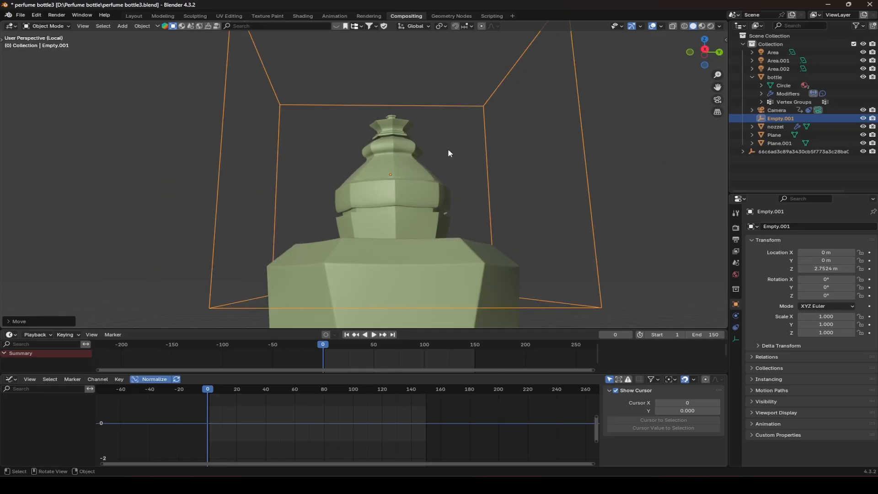
{"action": "key", "text": "g"}
{"action": "key", "text": "z"}
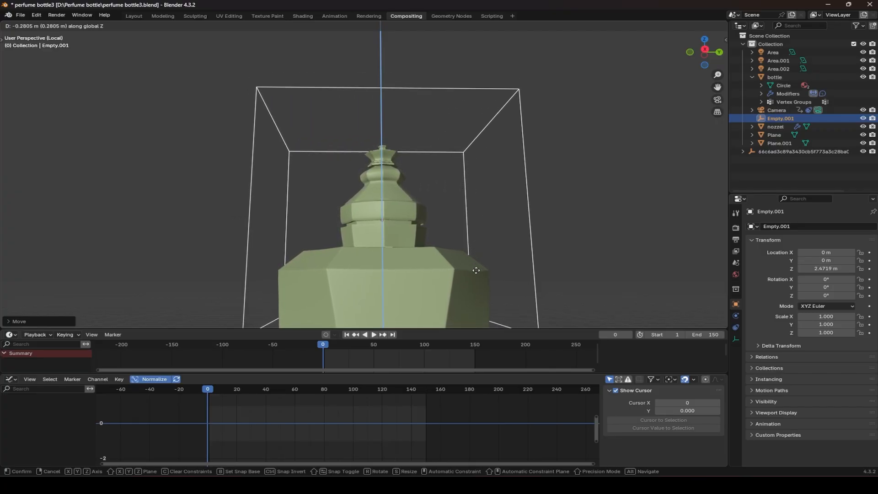
{"action": "left_click", "coordinate": [473, 251]}
Examine the morphed bottle's neck and shoulder up close and the whole shape from farther away
{"action": "scroll", "coordinate": [408, 200], "scroll_direction": "down", "scroll_amount": 2}
{"action": "middle_click_drag", "start_coordinate": [408, 200], "coordinate": [404, 228]}
{"action": "scroll", "coordinate": [404, 229], "scroll_direction": "up", "scroll_amount": 2}
{"action": "scroll", "coordinate": [403, 227], "scroll_direction": "up", "scroll_amount": 7}
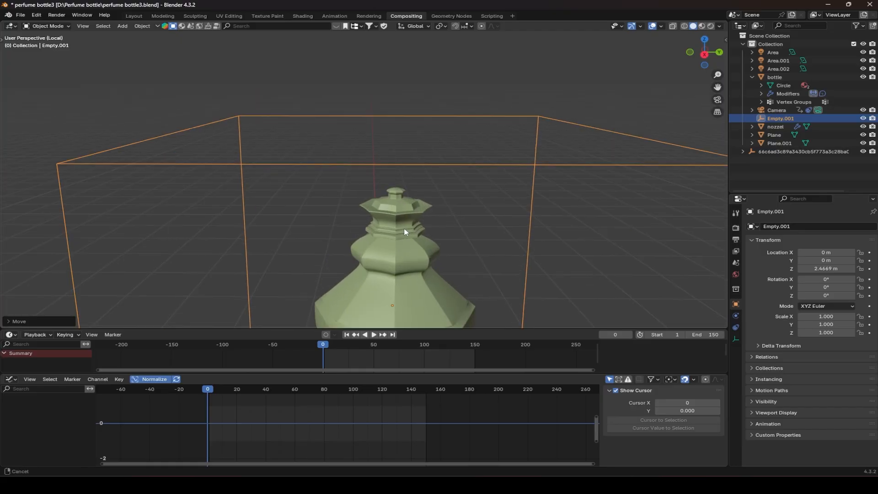
{"action": "scroll", "coordinate": [401, 156], "scroll_direction": "down", "scroll_amount": 8}
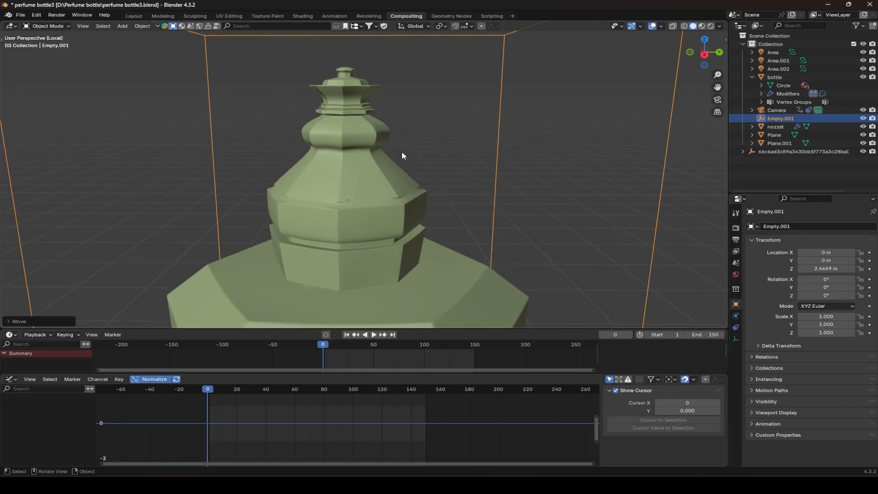
{"action": "middle_click_drag", "start_coordinate": [384, 181], "coordinate": [415, 132]}
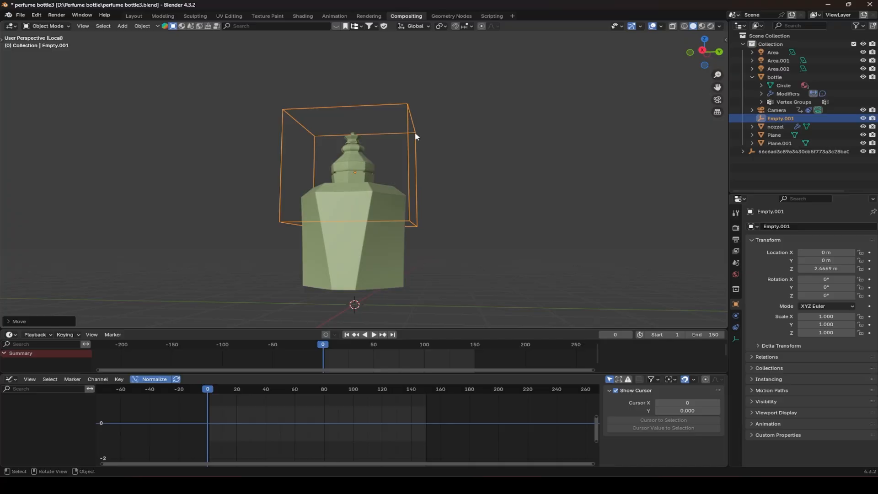
Try shifting the cube empty slightly along the Z axis to test how the bottle deforms
{"action": "key", "text": "g"}
{"action": "key", "text": "z"}
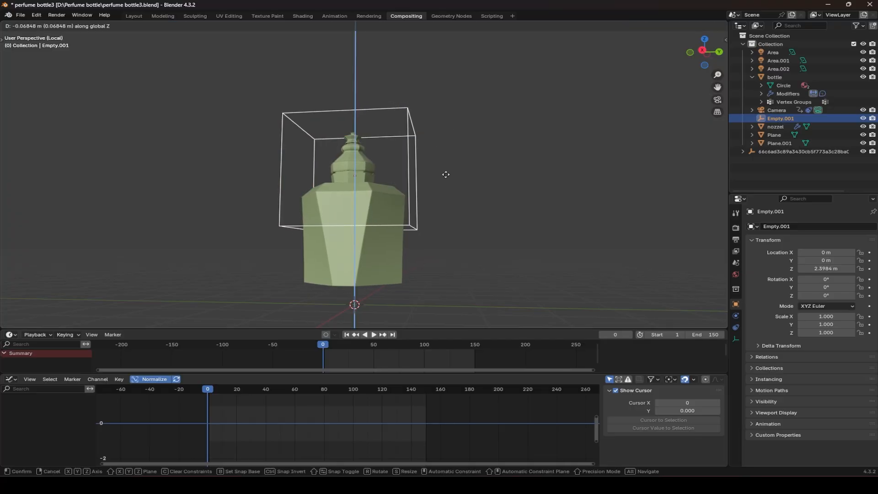
{"action": "right_click", "coordinate": [447, 145]}
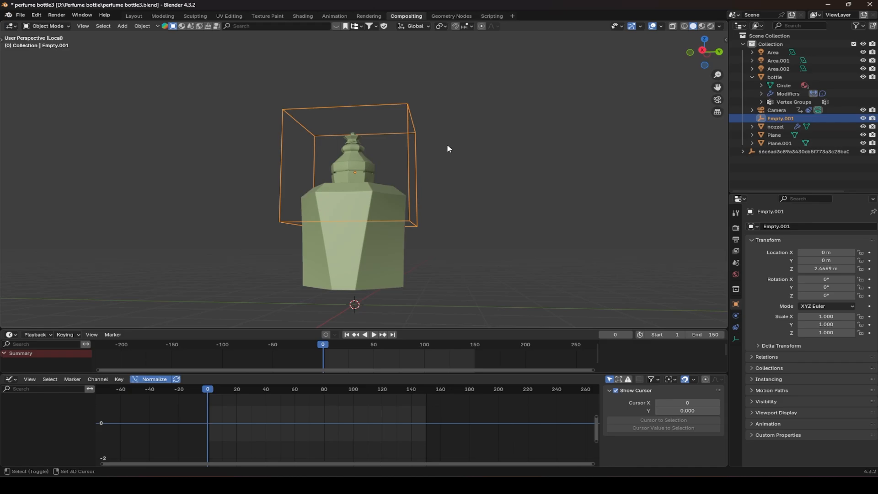
Set the Lowest distance of the bottle's Vertex Weight Proximity modifier to 0.35 m and check the neck and shoulder
{"action": "left_click", "coordinate": [375, 200]}
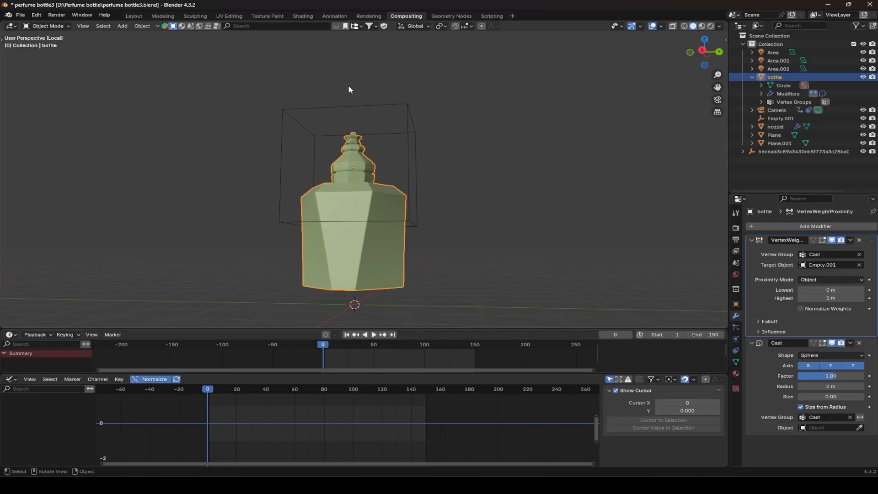
{"action": "middle_click_drag", "start_coordinate": [310, 139], "coordinate": [323, 152]}
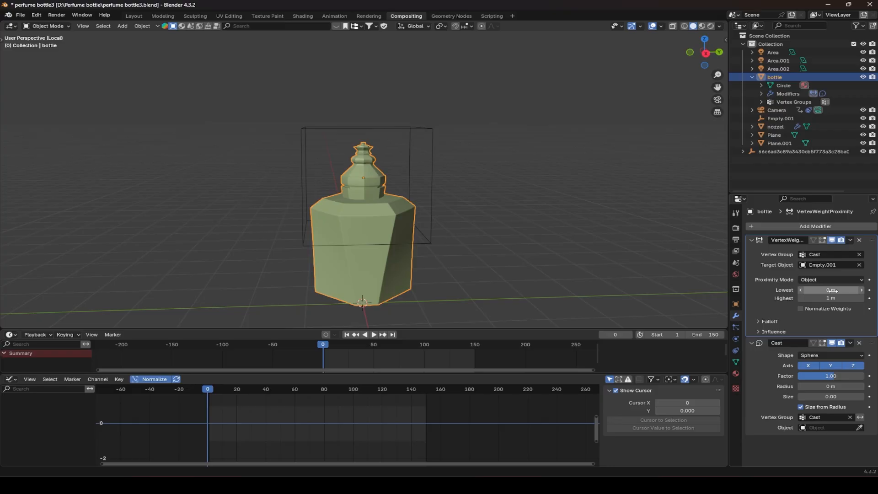
{"action": "left_click_drag", "start_coordinate": [831, 290], "coordinate": [853, 290]}
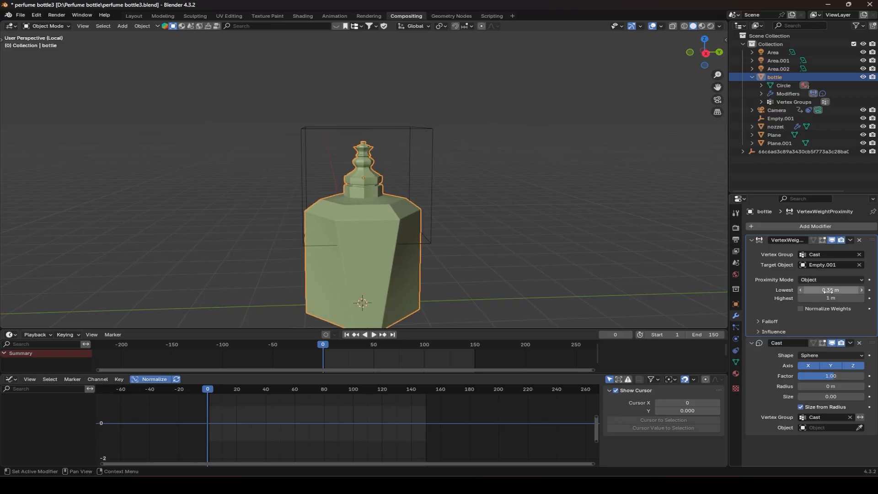
{"action": "middle_click_drag", "start_coordinate": [348, 182], "coordinate": [352, 165]}
{"action": "scroll", "coordinate": [328, 177], "scroll_direction": "up", "scroll_amount": 4}
{"action": "scroll", "coordinate": [351, 176], "scroll_direction": "down", "scroll_amount": 2}
{"action": "scroll", "coordinate": [377, 189], "scroll_direction": "down", "scroll_amount": 2}
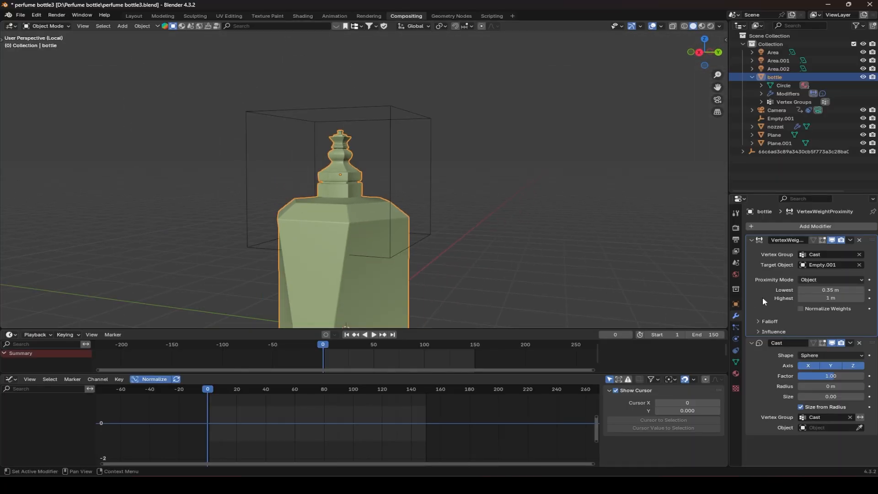
Set the Highest distance of the Vertex Weight Proximity modifier to 2.2 m and inspect the whole bottle
{"action": "mouse_move", "coordinate": [830, 298]}
{"action": "left_mouse_down"}
{"action": "mouse_move", "coordinate": [846, 297]}
{"action": "mouse_move", "coordinate": [835, 298]}
{"action": "left_mouse_up"}
{"action": "scroll", "coordinate": [384, 131], "scroll_direction": "down", "scroll_amount": 6}
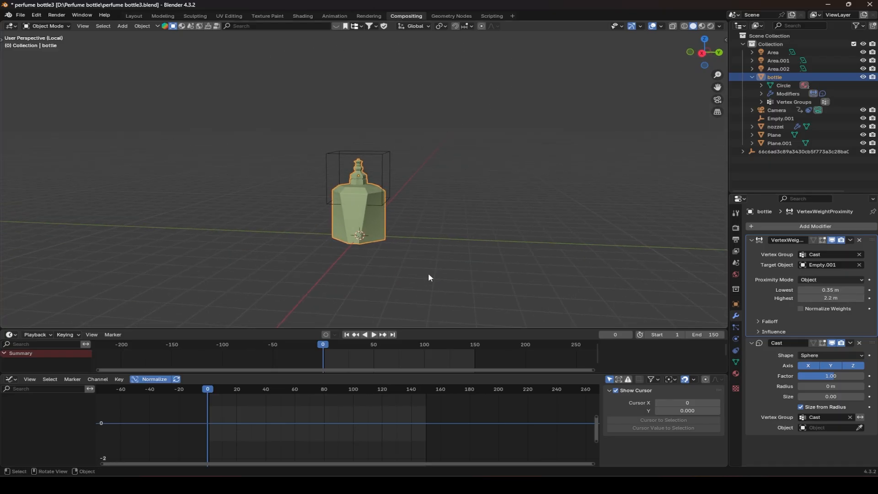
{"action": "scroll", "coordinate": [305, 160], "scroll_direction": "up", "scroll_amount": 2}
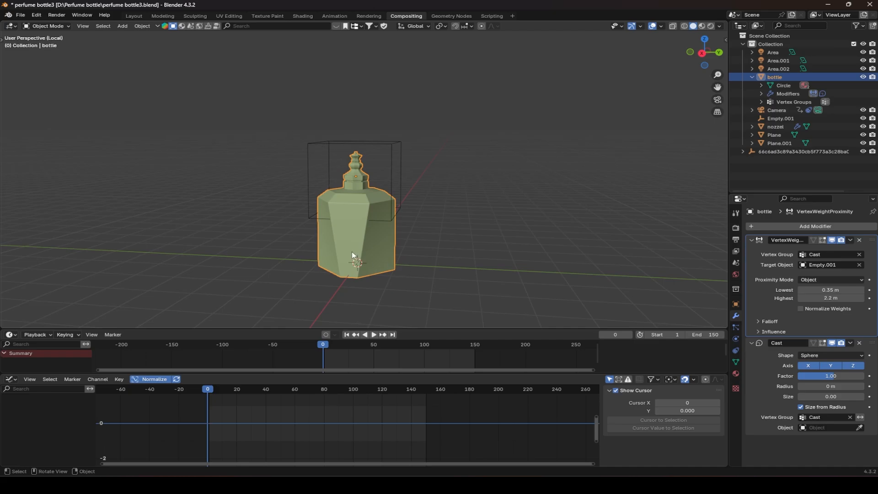
{"action": "scroll", "coordinate": [352, 254], "scroll_direction": "up", "scroll_amount": 2}
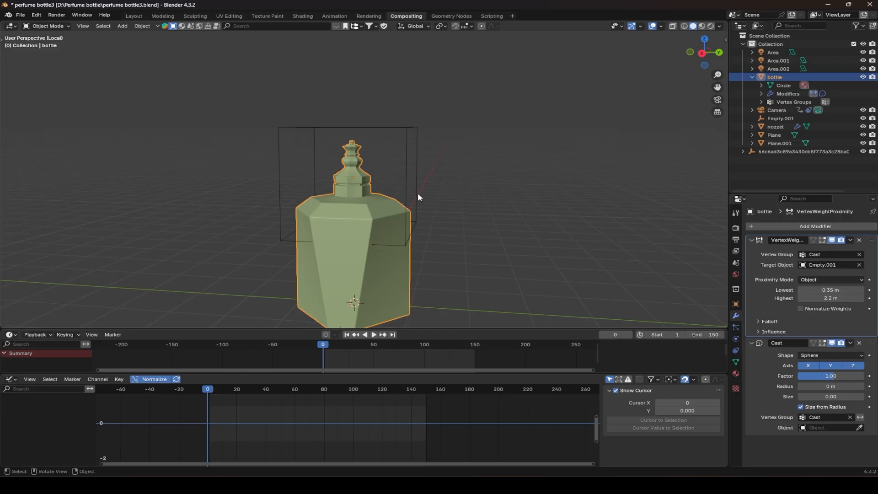
{"action": "middle_click_drag", "start_coordinate": [457, 233], "coordinate": [454, 229]}
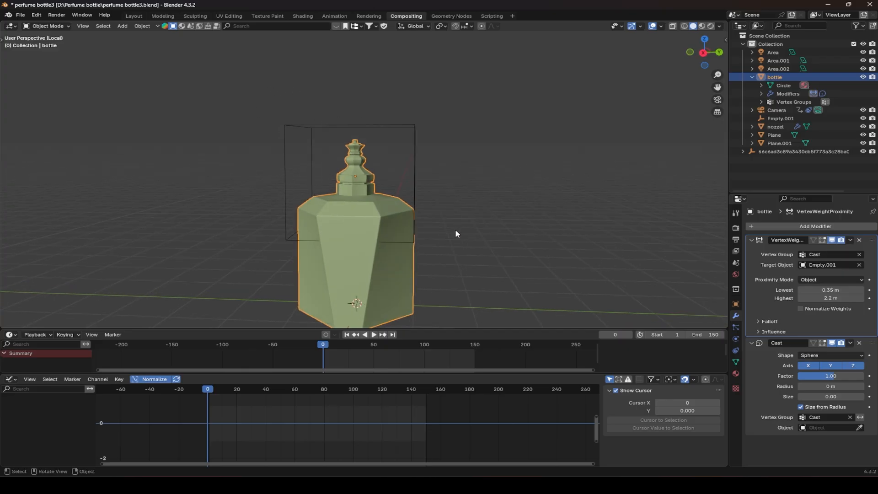
{"action": "key", "text": "g"}
{"action": "key", "text": "z"}
{"action": "key", "text": "Escape"}
Test the morph by moving the cube empty along the Z axis, placing it at about 2.56 m
{"action": "left_click", "coordinate": [402, 140]}
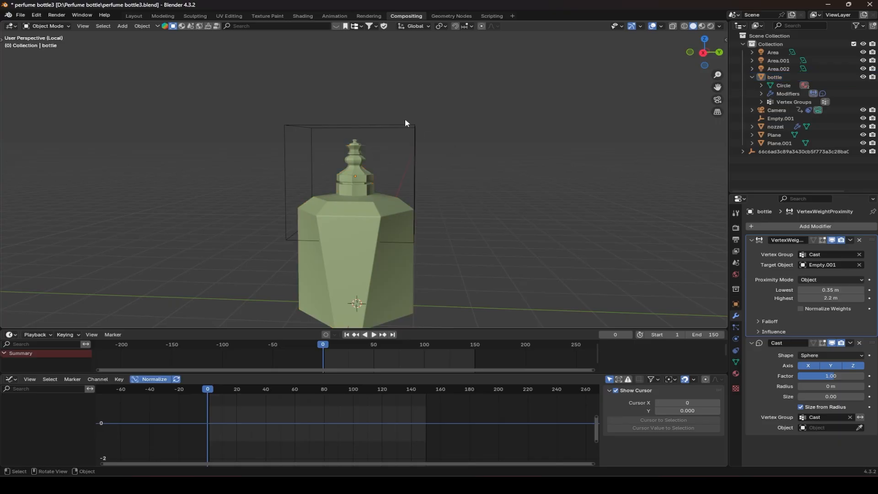
{"action": "left_click", "coordinate": [407, 124]}
{"action": "key", "text": "g"}
{"action": "key", "text": "z"}
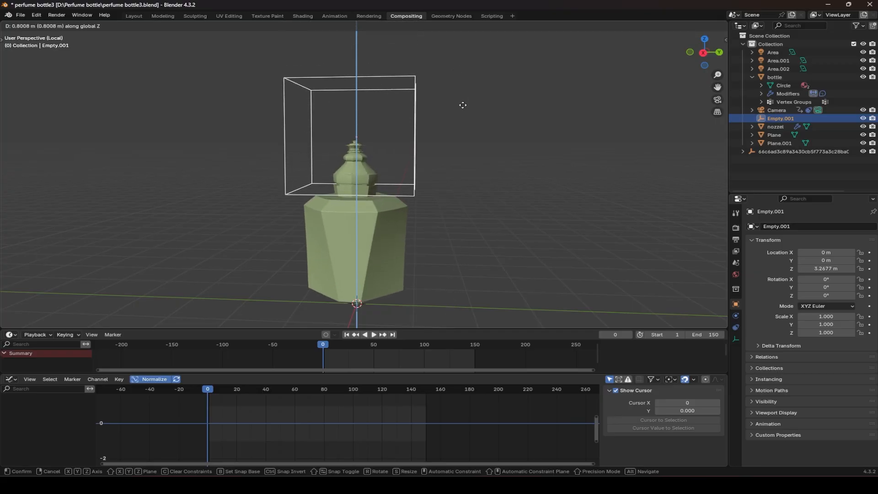
{"action": "left_click", "coordinate": [461, 139]}
{"action": "mouse_move", "coordinate": [457, 142]}
{"action": "middle_mouse_down"}
{"action": "mouse_move", "coordinate": [251, 176]}
{"action": "mouse_move", "coordinate": [361, 193]}
{"action": "mouse_move", "coordinate": [457, 127]}
{"action": "mouse_move", "coordinate": [339, 213]}
{"action": "mouse_move", "coordinate": [456, 190]}
{"action": "mouse_move", "coordinate": [523, 139]}
{"action": "mouse_move", "coordinate": [443, 146]}
{"action": "middle_mouse_up"}
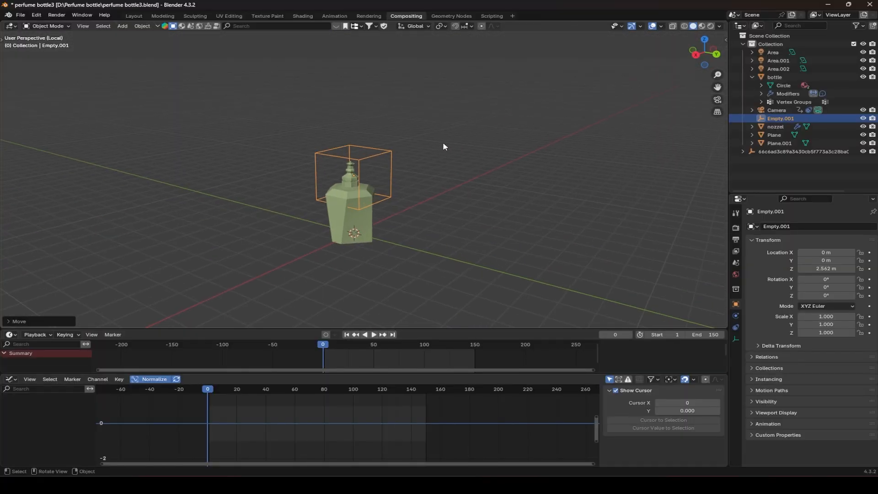
Raise the cube empty to preview the sphere shape, then lower it along Z to about 2.25 m around the bottle
{"action": "scroll", "coordinate": [416, 177], "scroll_direction": "up", "scroll_amount": 3}
{"action": "key", "text": "g"}
{"action": "key", "text": "z"}
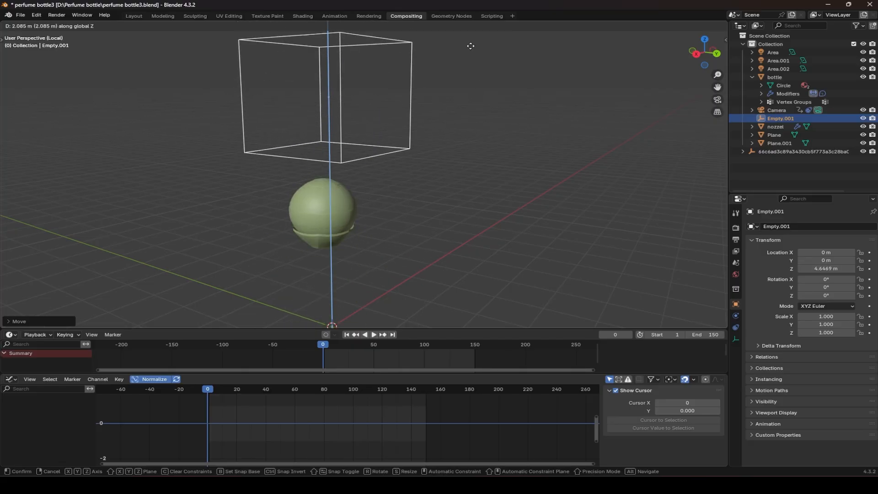
{"action": "left_click", "coordinate": [463, 183]}
{"action": "middle_click_drag", "start_coordinate": [444, 198], "coordinate": [401, 253]}
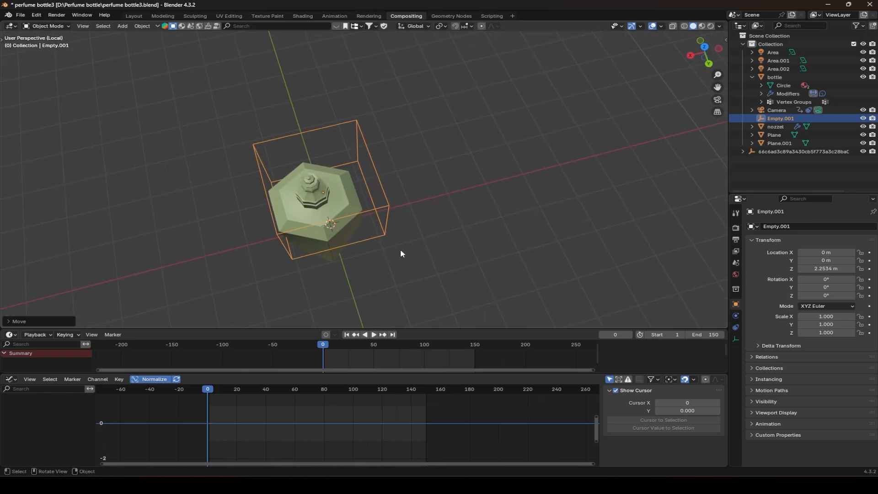
Shift the cube empty about 0.26 m along the X axis and check the bottle from the side
{"action": "key", "text": "g"}
{"action": "key", "text": "x"}
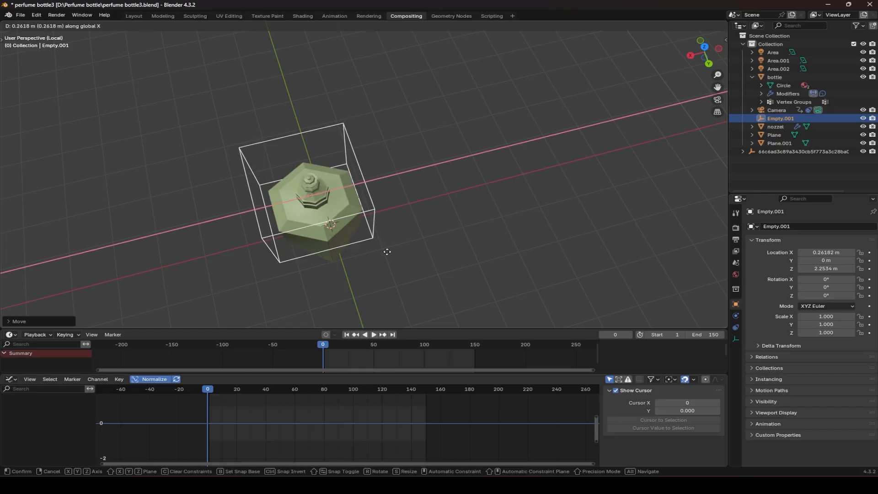
{"action": "left_click", "coordinate": [386, 252]}
{"action": "middle_click_drag", "start_coordinate": [387, 252], "coordinate": [433, 202]}
{"action": "left_click", "coordinate": [350, 245]}
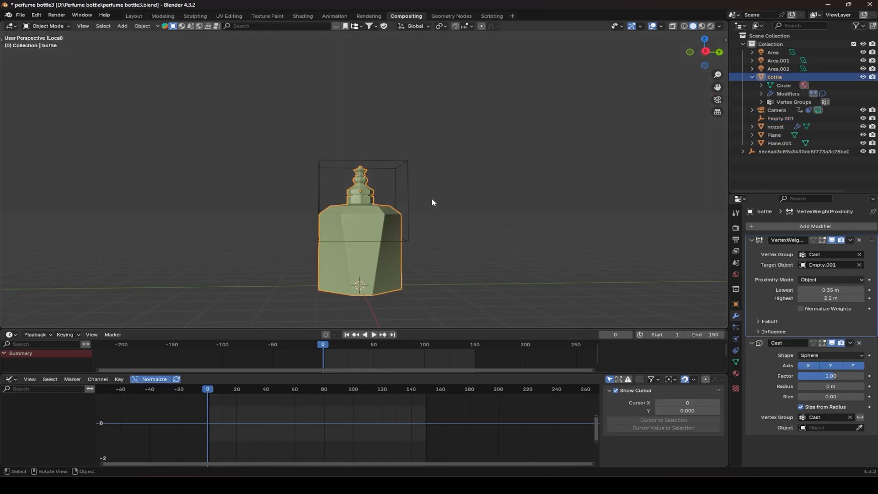
Raise the cube empty along the Z axis to a height of about 6.11 m, well above the bottle
{"action": "left_click", "coordinate": [406, 164]}
{"action": "key", "text": "g"}
{"action": "key", "text": "z"}
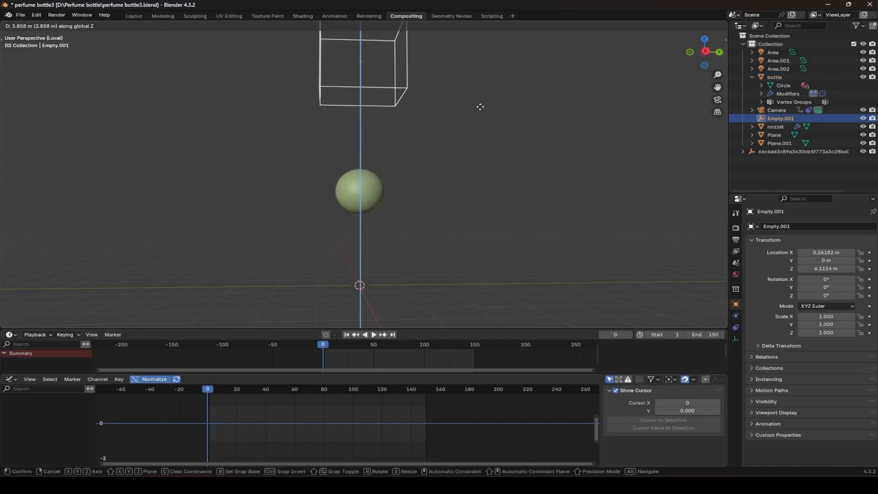
{"action": "left_click", "coordinate": [481, 110]}
Add a Displace modifier to the bottle object
{"action": "left_click", "coordinate": [357, 201]}
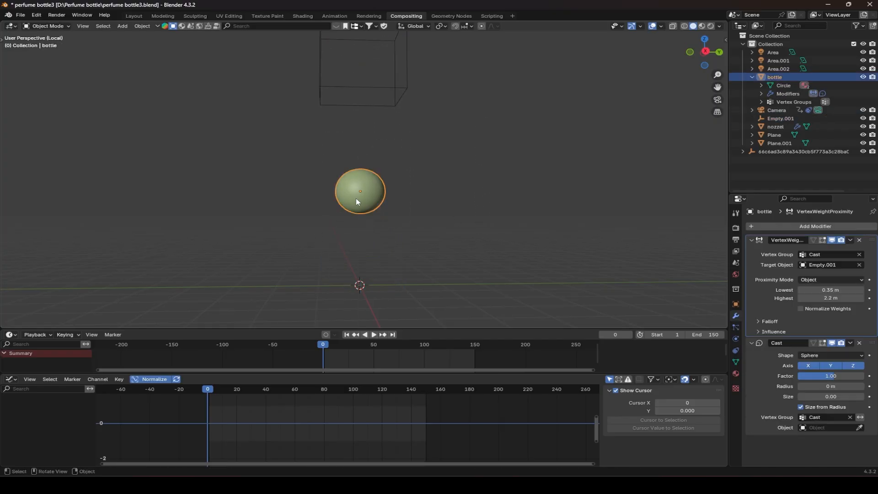
{"action": "left_click", "coordinate": [776, 227]}
{"action": "key", "text": "space"}
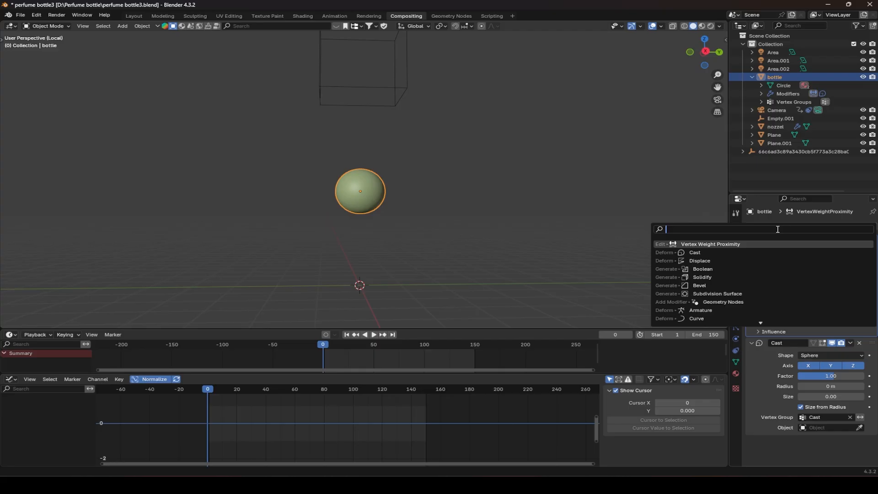
{"action": "type", "text": "disp"}
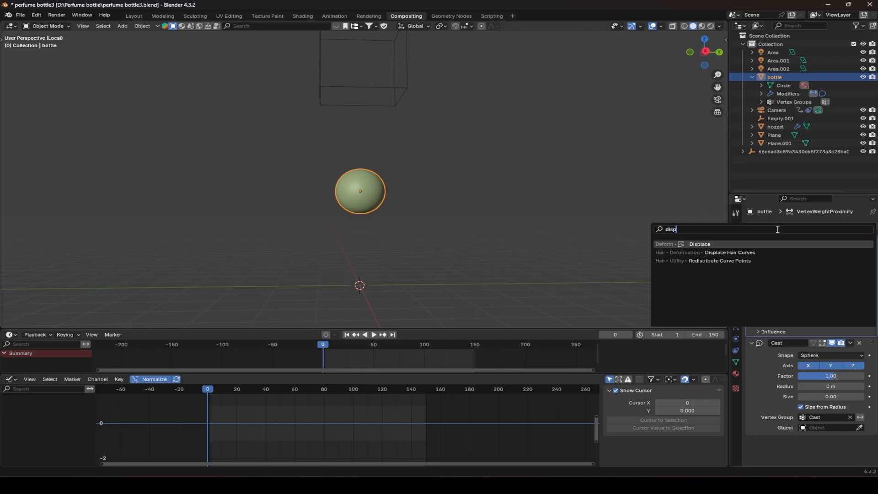
{"action": "key", "text": "Return"}
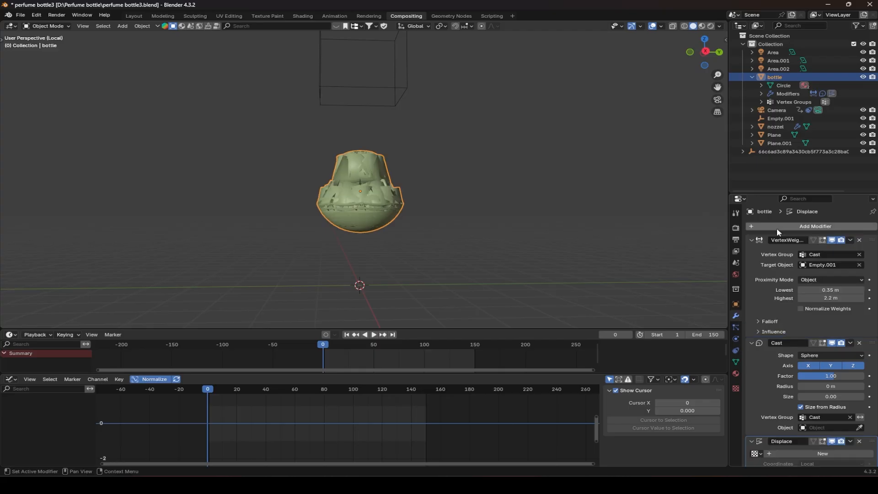
Create a new texture for the Displace modifier and set its type to Wood
{"action": "scroll", "coordinate": [772, 402], "scroll_direction": "down", "scroll_amount": 3}
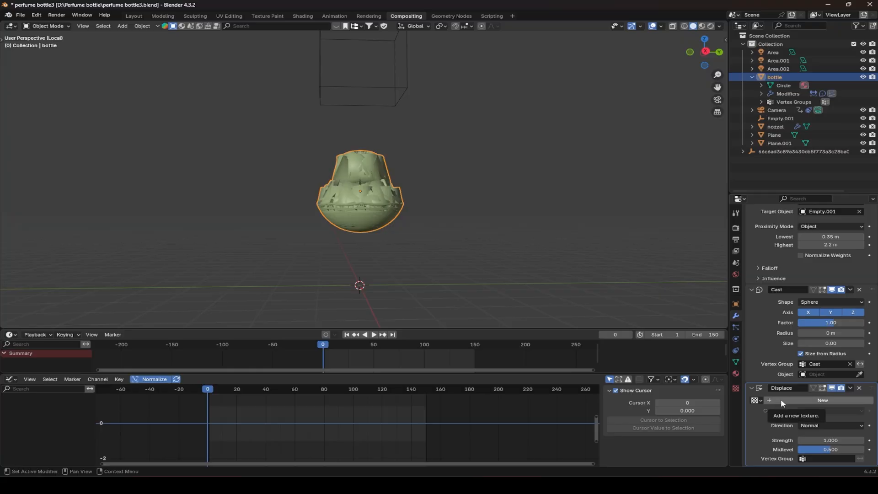
{"action": "left_click", "coordinate": [780, 399]}
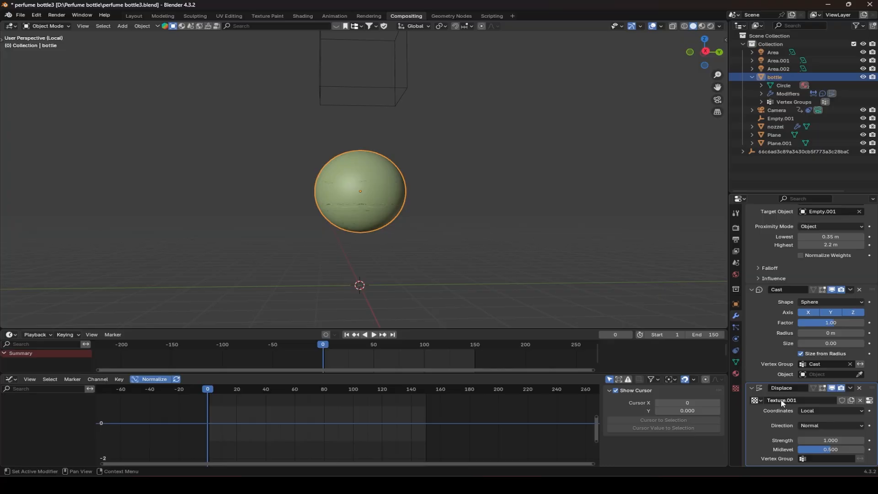
{"action": "left_click", "coordinate": [869, 401]}
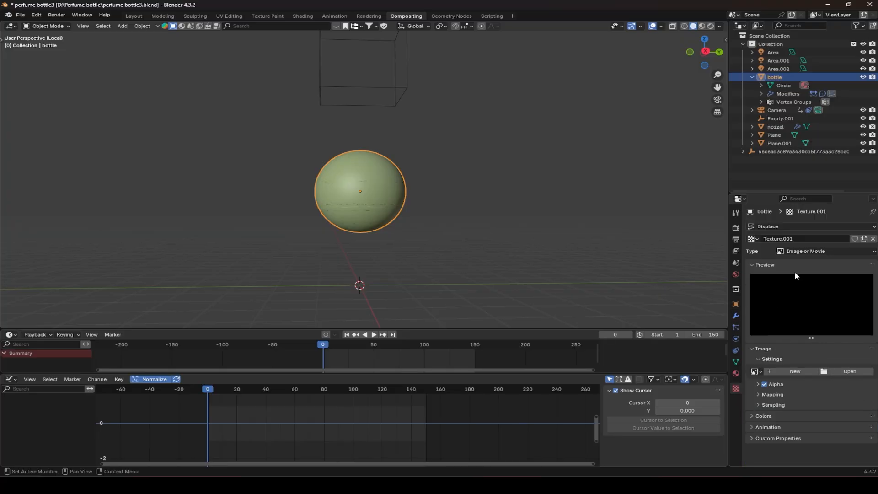
{"action": "left_click", "coordinate": [812, 251]}
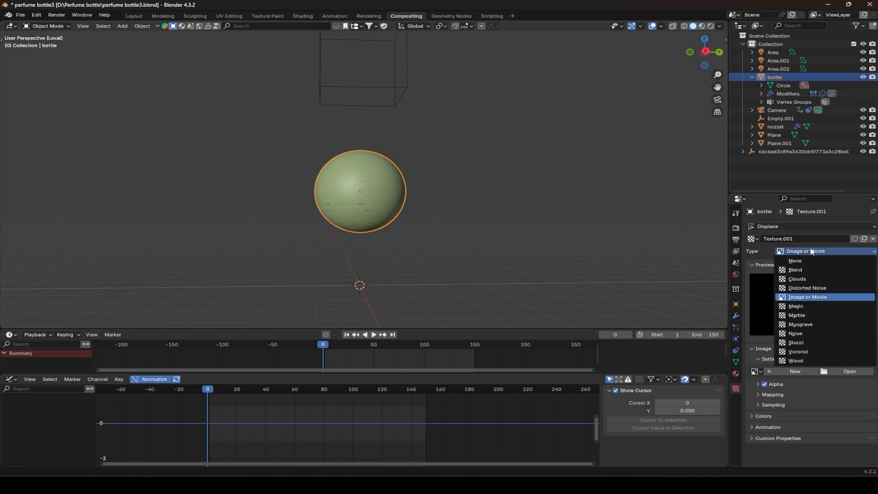
{"action": "left_click", "coordinate": [807, 360]}
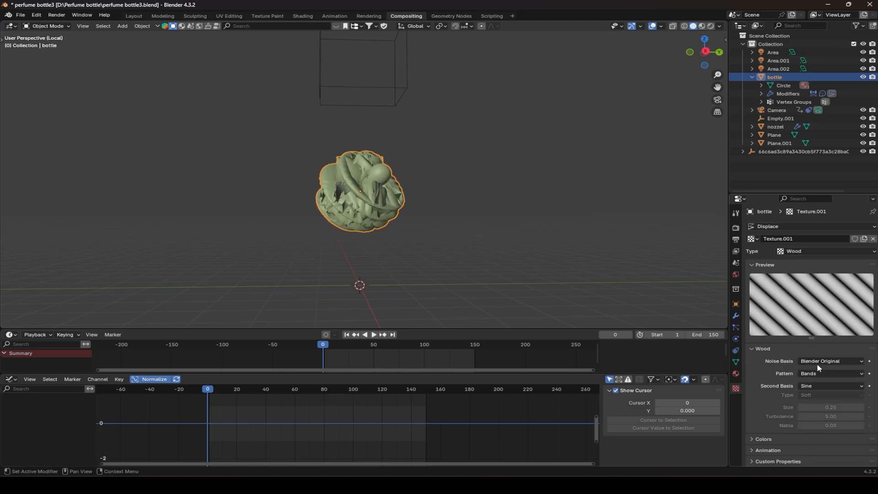
Try the Rings pattern on the wood texture, then set the pattern to Ring Noise and adjust its noise size
{"action": "left_click", "coordinate": [823, 375]}
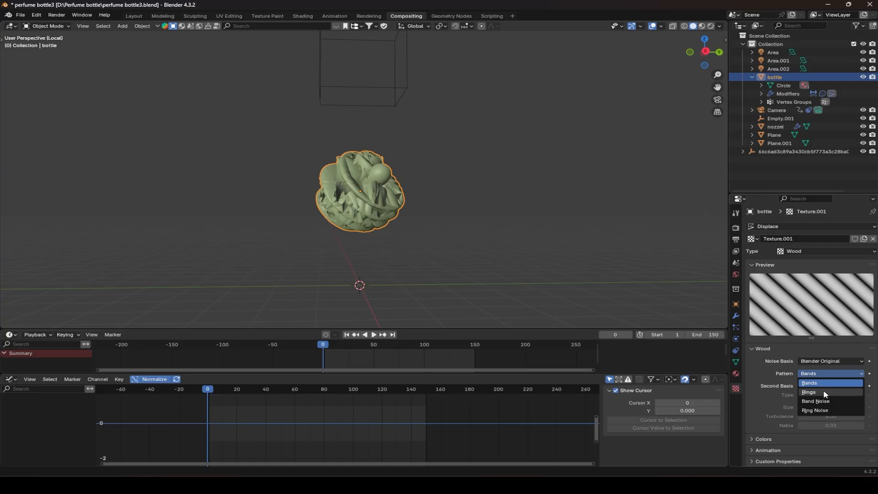
{"action": "left_click", "coordinate": [812, 392]}
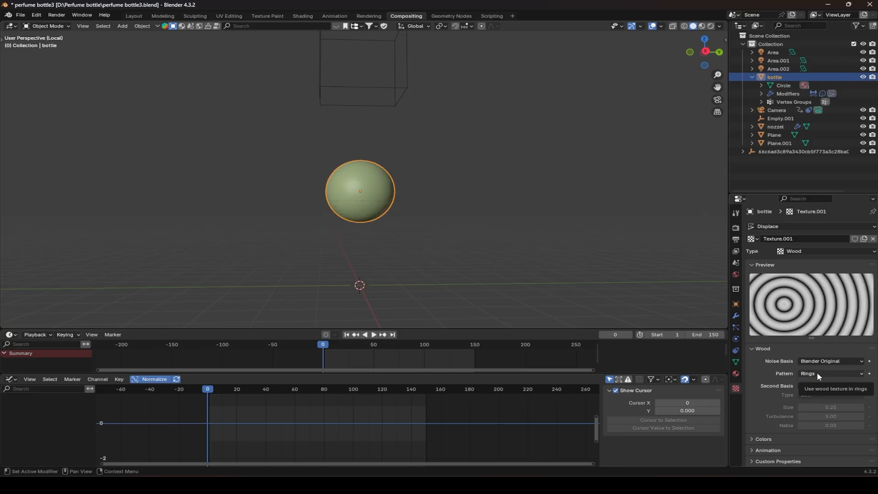
{"action": "left_click", "coordinate": [818, 377]}
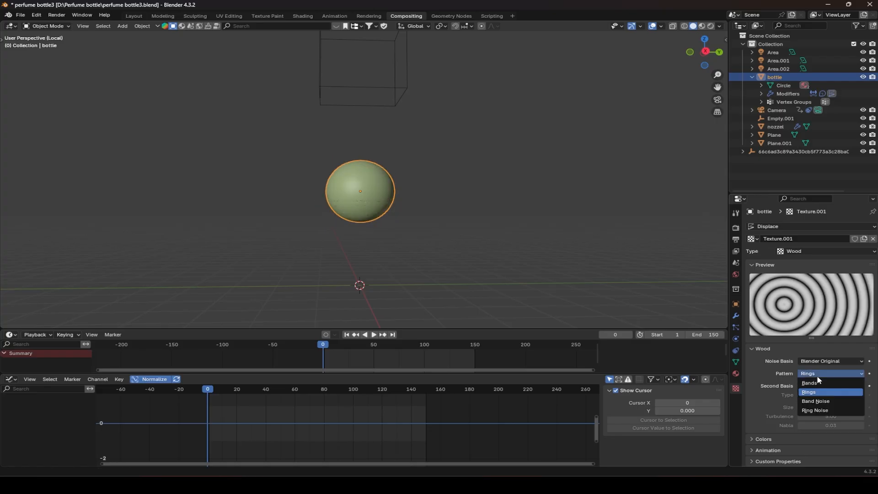
{"action": "left_click", "coordinate": [828, 411]}
{"action": "middle_click_drag", "start_coordinate": [313, 179], "coordinate": [348, 190]}
{"action": "scroll", "coordinate": [320, 242], "scroll_direction": "up", "scroll_amount": 4}
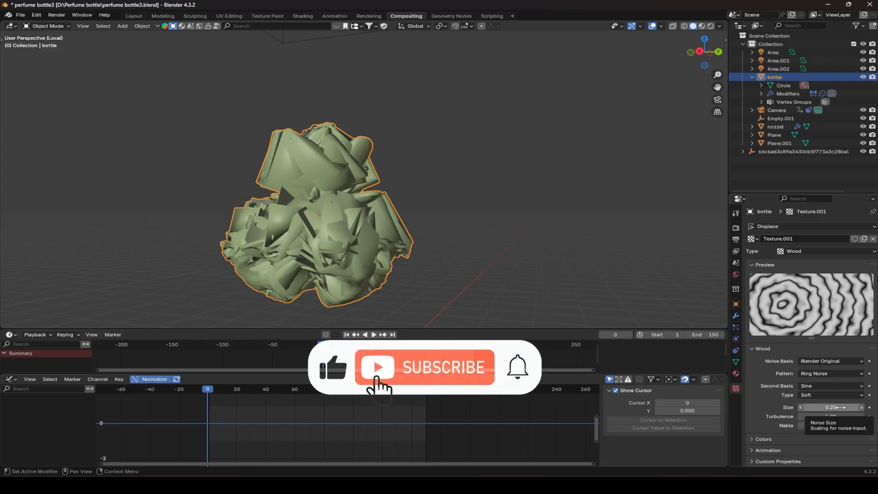
{"action": "mouse_move", "coordinate": [839, 407]}
{"action": "left_mouse_down"}
{"action": "mouse_move", "coordinate": [804, 407]}
{"action": "mouse_move", "coordinate": [839, 407]}
{"action": "left_mouse_up"}
Set the Displace modifier's strength to 0.160 and its midlevel to 0.775
{"action": "left_click", "coordinate": [735, 316]}
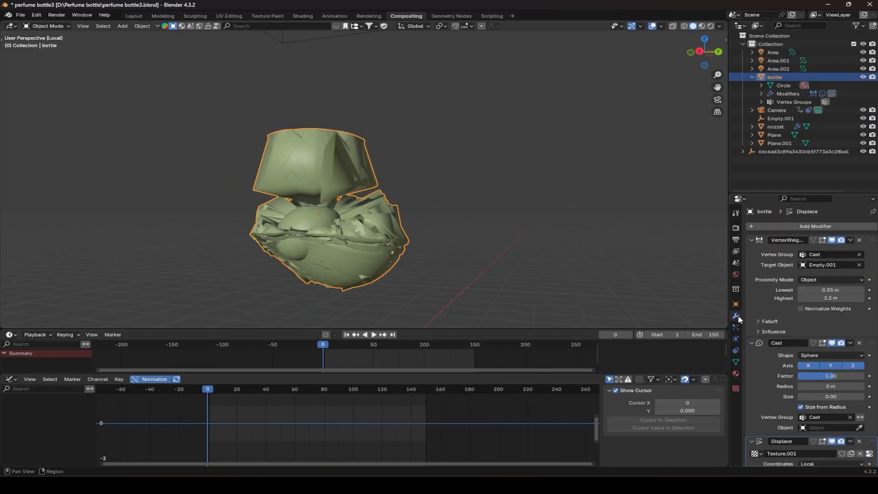
{"action": "scroll", "coordinate": [762, 365], "scroll_direction": "down", "scroll_amount": 3}
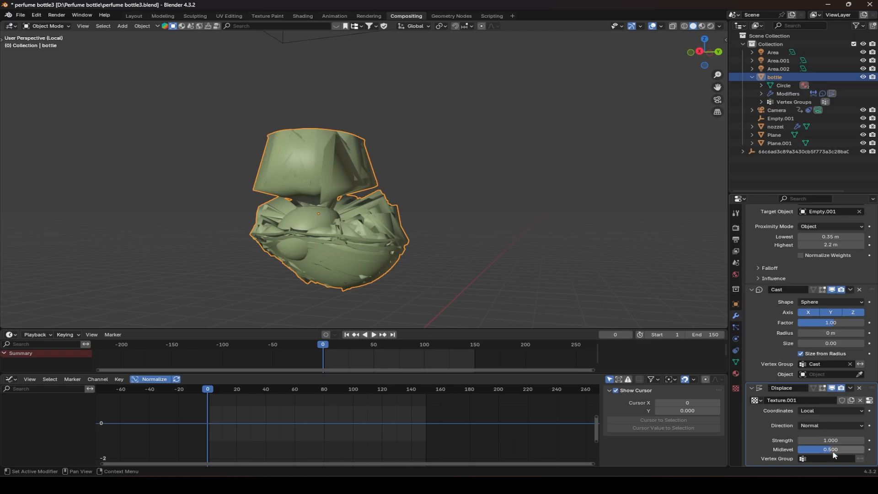
{"action": "mouse_move", "coordinate": [832, 440]}
{"action": "left_mouse_down"}
{"action": "mouse_move", "coordinate": [789, 440]}
{"action": "mouse_move", "coordinate": [839, 449]}
{"action": "left_mouse_up"}
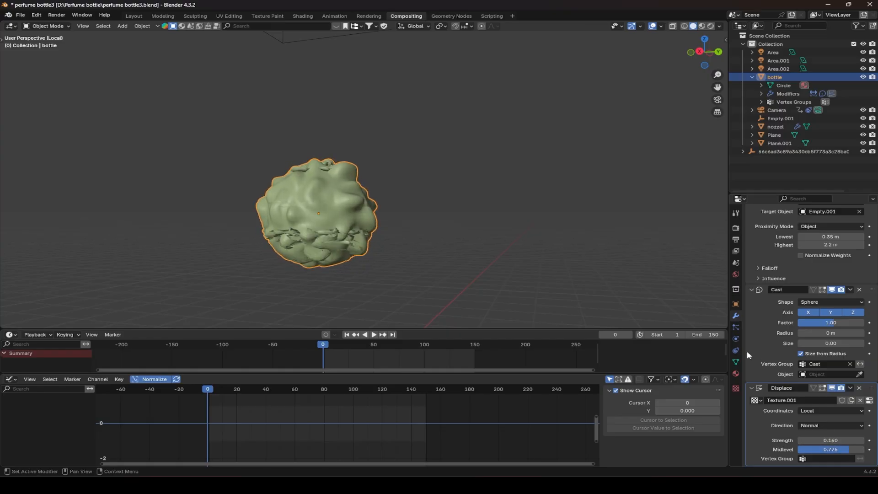
Try Saw as the second basis of the Displace modifier's wood texture
{"action": "left_click", "coordinate": [736, 362]}
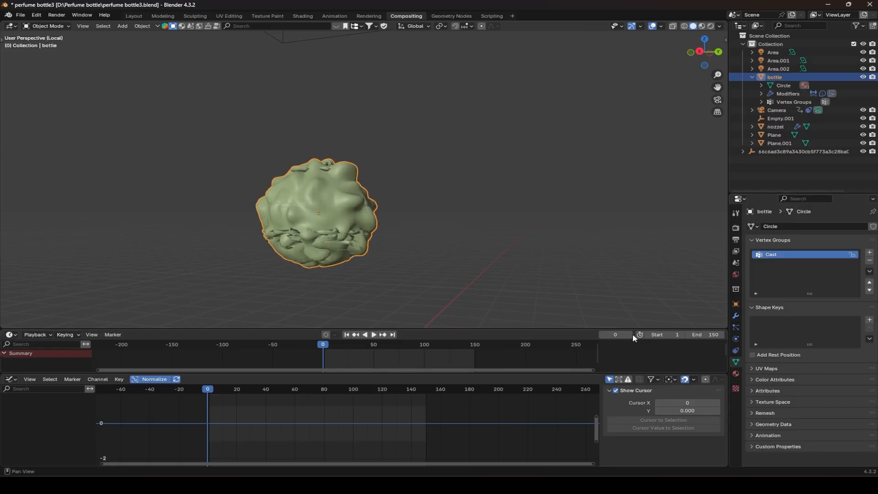
{"action": "left_click", "coordinate": [736, 388]}
{"action": "left_click", "coordinate": [825, 385]}
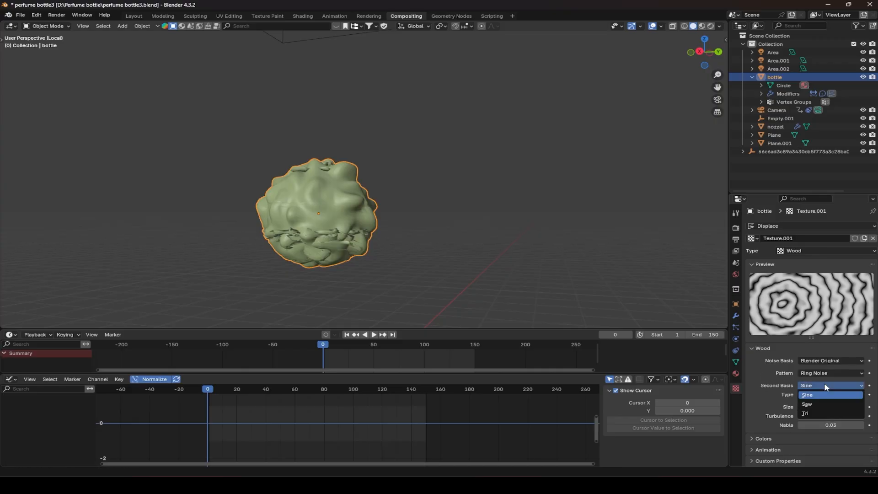
{"action": "left_click", "coordinate": [825, 386]}
{"action": "left_click", "coordinate": [822, 385]}
{"action": "left_click", "coordinate": [821, 404]}
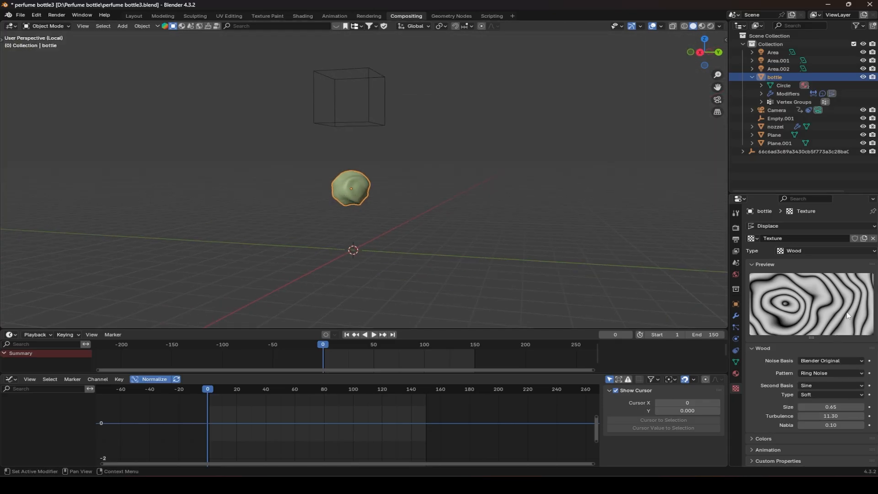
Examine the displaced sphere's surface from above, from the side and close up to judge the wood texture's ripples
{"action": "mouse_move", "coordinate": [349, 203]}
{"action": "middle_mouse_down"}
{"action": "mouse_move", "coordinate": [359, 229]}
{"action": "mouse_move", "coordinate": [402, 212]}
{"action": "mouse_move", "coordinate": [547, 188]}
{"action": "mouse_move", "coordinate": [364, 208]}
{"action": "mouse_move", "coordinate": [364, 221]}
{"action": "mouse_move", "coordinate": [365, 210]}
{"action": "middle_mouse_up"}
{"action": "scroll", "coordinate": [361, 215], "scroll_direction": "up", "scroll_amount": 8}
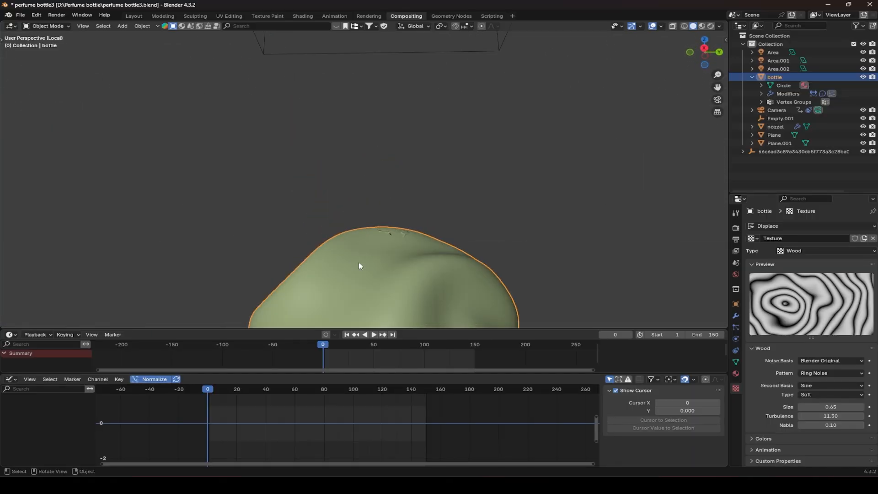
{"action": "middle_click_drag", "start_coordinate": [358, 262], "coordinate": [369, 216]}
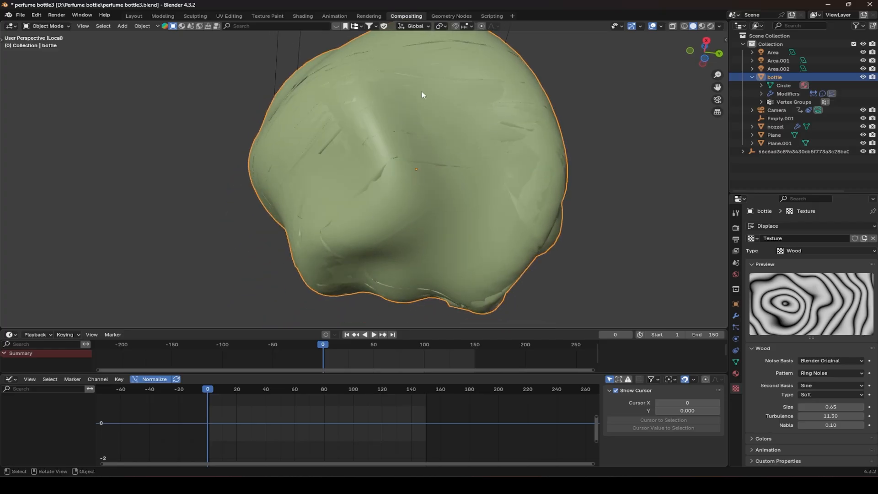
{"action": "scroll", "coordinate": [447, 117], "scroll_direction": "down", "scroll_amount": 5}
{"action": "middle_click_drag", "start_coordinate": [446, 117], "coordinate": [420, 226]}
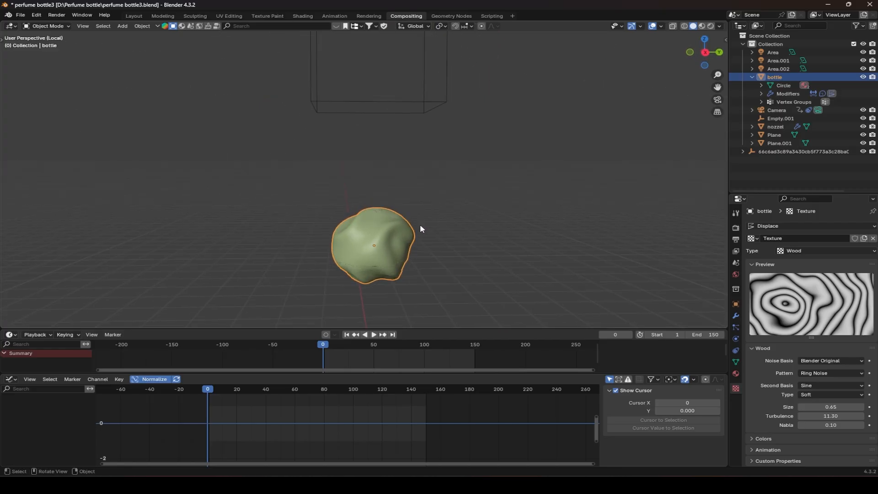
{"action": "scroll", "coordinate": [411, 235], "scroll_direction": "up", "scroll_amount": 5}
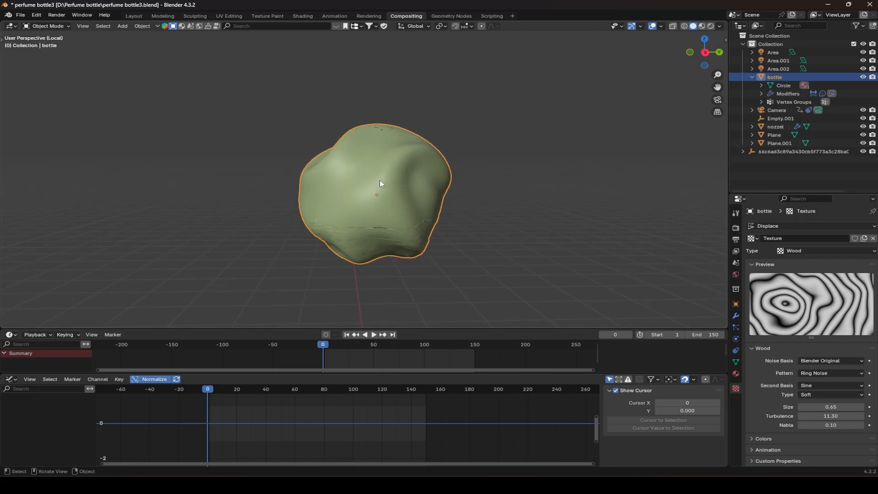
{"action": "scroll", "coordinate": [386, 196], "scroll_direction": "down", "scroll_amount": 2}
{"action": "middle_click_drag", "start_coordinate": [386, 196], "coordinate": [347, 194]}
{"action": "scroll", "coordinate": [411, 205], "scroll_direction": "down", "scroll_amount": 4}
{"action": "scroll", "coordinate": [373, 176], "scroll_direction": "up", "scroll_amount": 3}
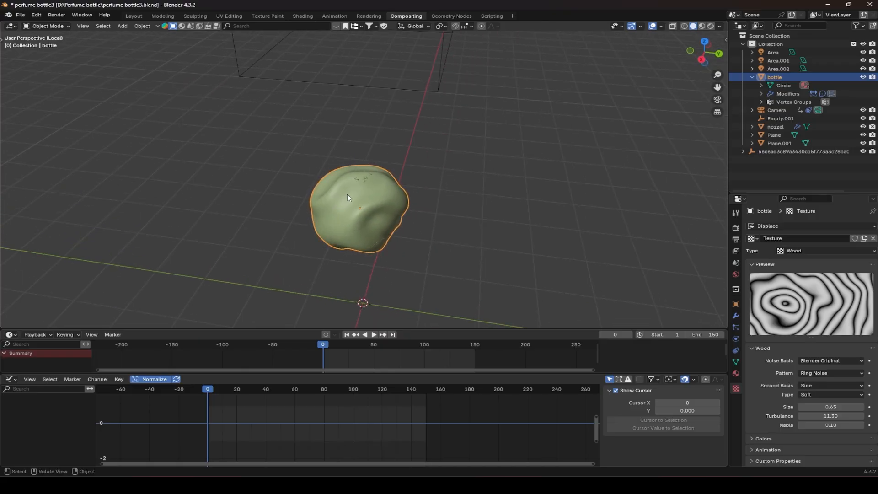
Try lowering the cube empty along Z onto the sphere to check the displaced bottle, then undo the move
{"action": "left_click", "coordinate": [735, 374]}
{"action": "left_click", "coordinate": [735, 316]}
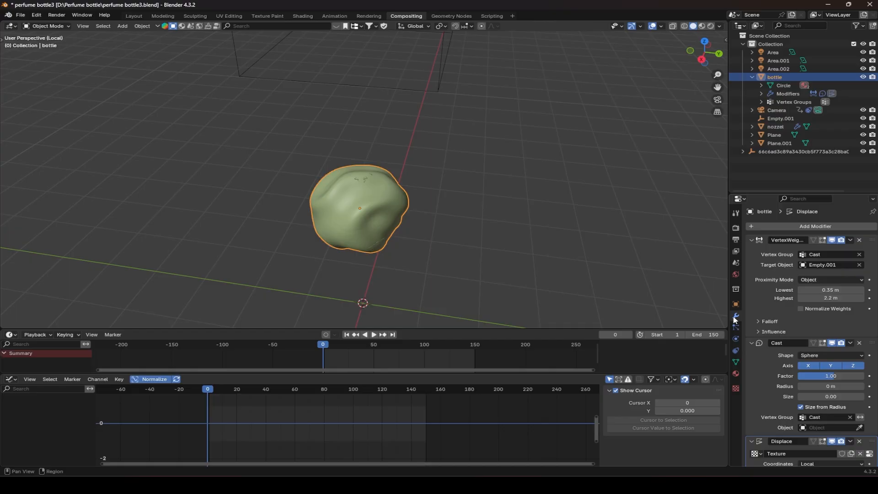
{"action": "left_click", "coordinate": [759, 332]}
{"action": "scroll", "coordinate": [510, 201], "scroll_direction": "down", "scroll_amount": 4}
{"action": "left_click", "coordinate": [393, 131]}
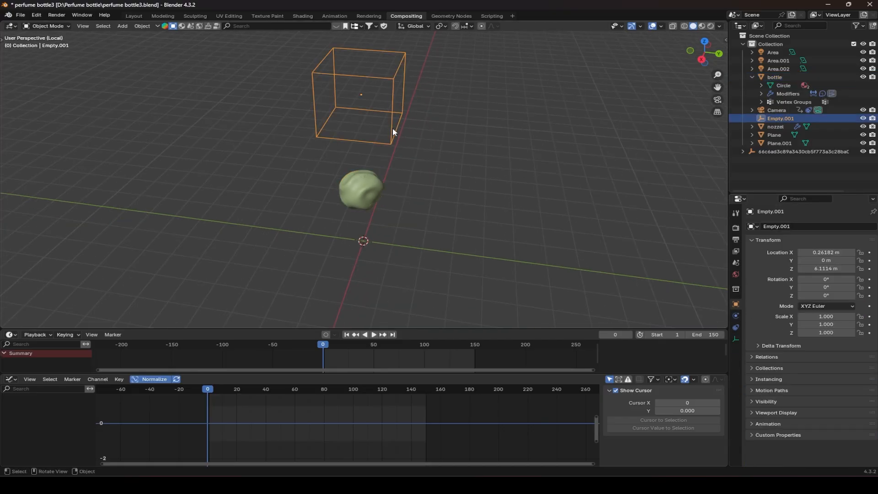
{"action": "key", "text": "g"}
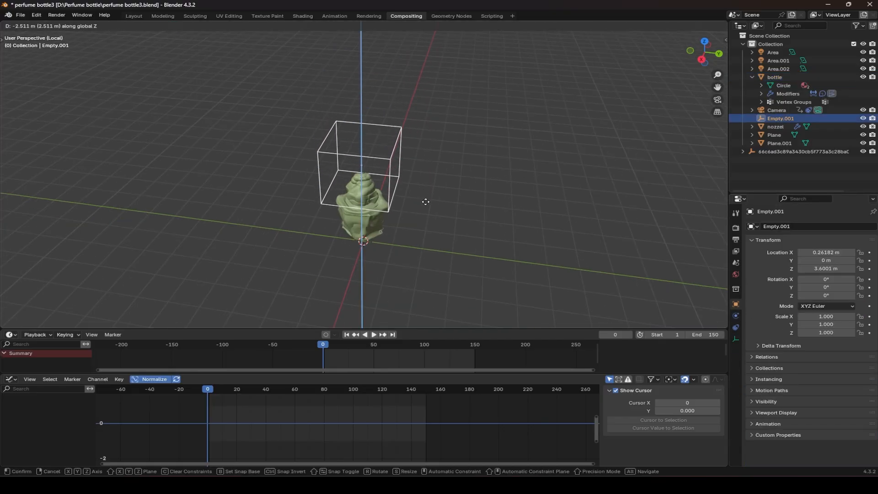
{"action": "left_click", "coordinate": [432, 223]}
{"action": "middle_click_drag", "start_coordinate": [432, 224], "coordinate": [430, 180]}
{"action": "scroll", "coordinate": [436, 178], "scroll_direction": "up", "scroll_amount": 4}
{"action": "key", "text": "ctrl+z"}
{"action": "scroll", "coordinate": [450, 153], "scroll_direction": "down", "scroll_amount": 3}
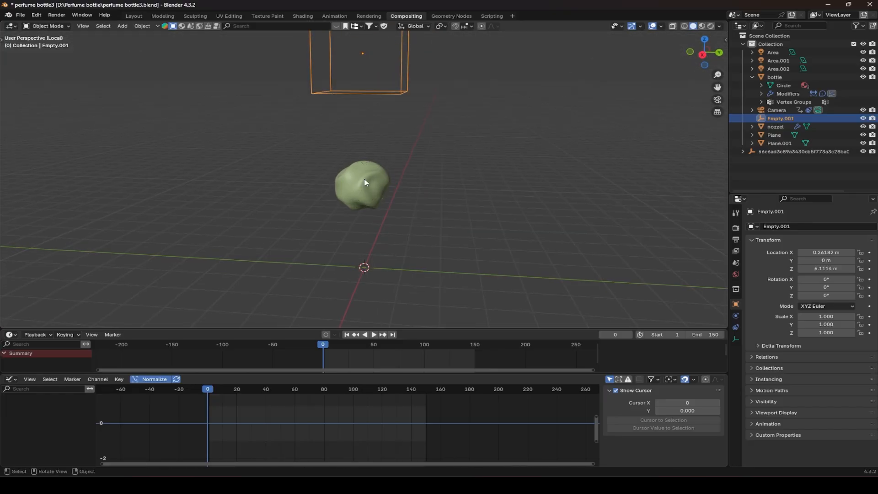
Add a second Vertex Weight Proximity modifier to the bottle and place it between the Cast and Displace modifiers
{"action": "left_click", "coordinate": [364, 179]}
{"action": "left_click", "coordinate": [401, 91]}
{"action": "left_click", "coordinate": [364, 189]}
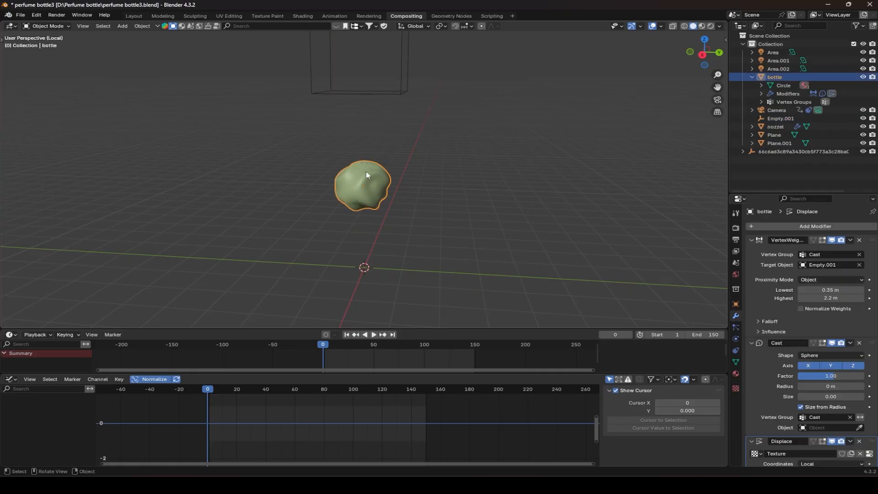
{"action": "scroll", "coordinate": [761, 343], "scroll_direction": "down", "scroll_amount": 3}
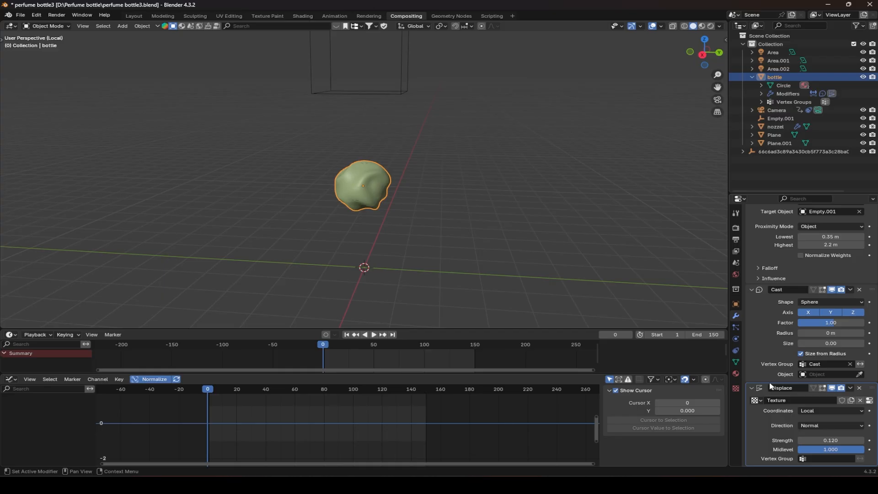
{"action": "scroll", "coordinate": [780, 295], "scroll_direction": "up", "scroll_amount": 3}
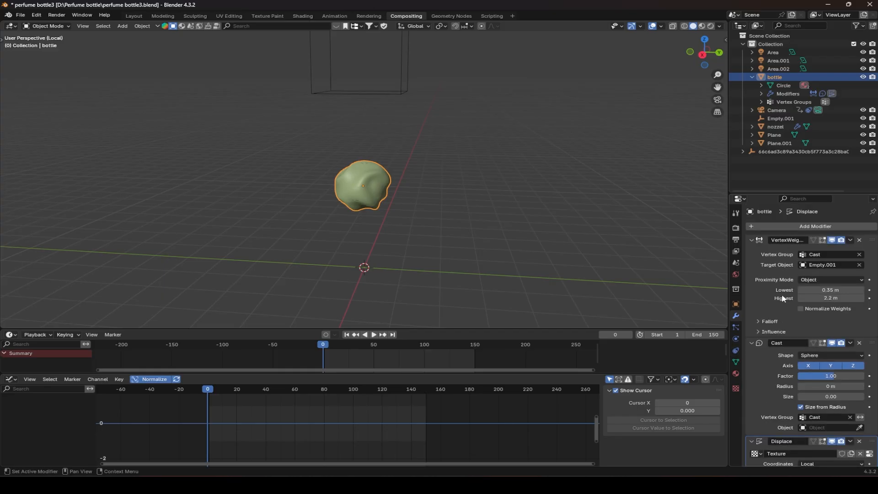
{"action": "left_click", "coordinate": [771, 222]}
{"action": "key", "text": "space"}
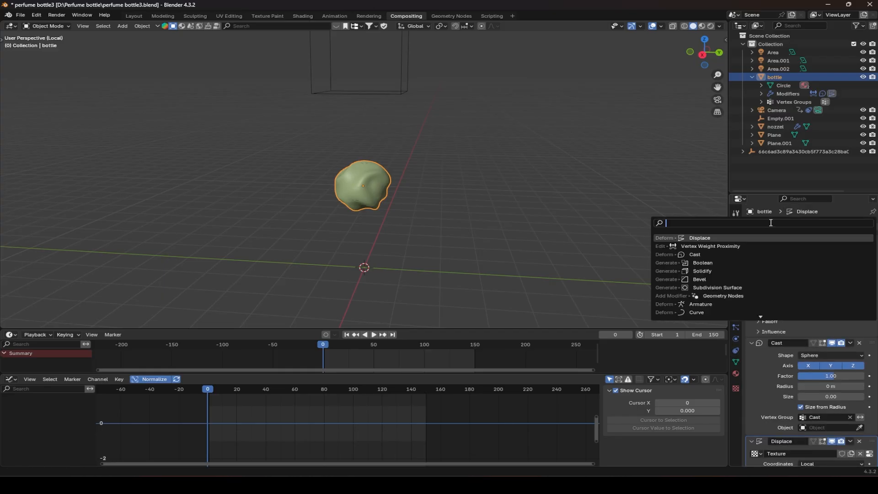
{"action": "left_click", "coordinate": [727, 245]}
{"action": "scroll", "coordinate": [761, 295], "scroll_direction": "down", "scroll_amount": 4}
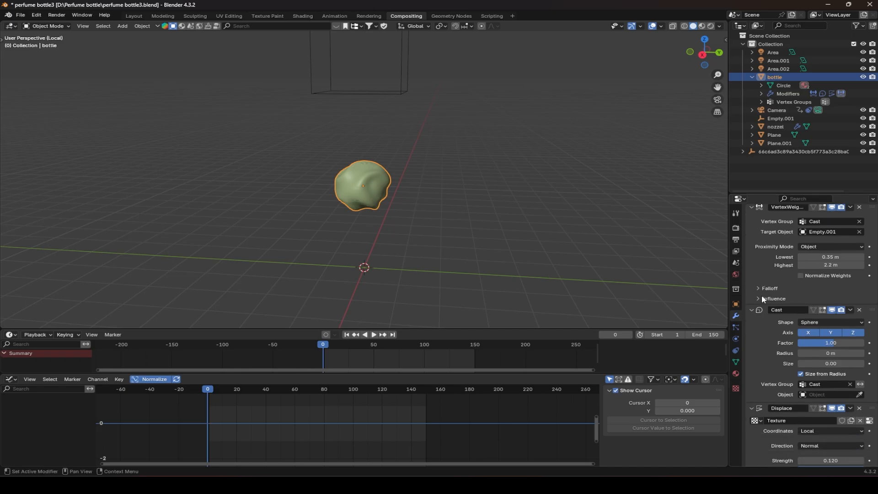
{"action": "left_click_drag", "start_coordinate": [872, 393], "coordinate": [857, 303]}
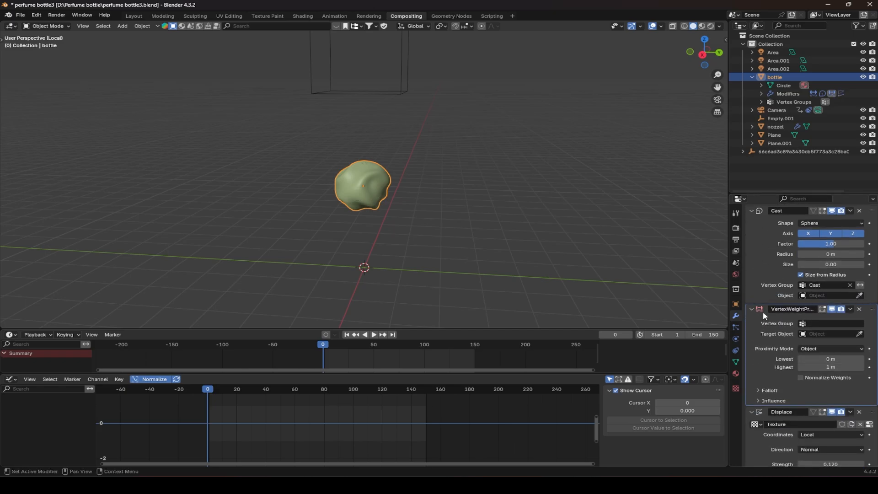
Create a second vertex group named "Dispalce" on the bottle mesh in Edit Mode, then return to Object Mode
{"action": "key", "text": "Tab"}
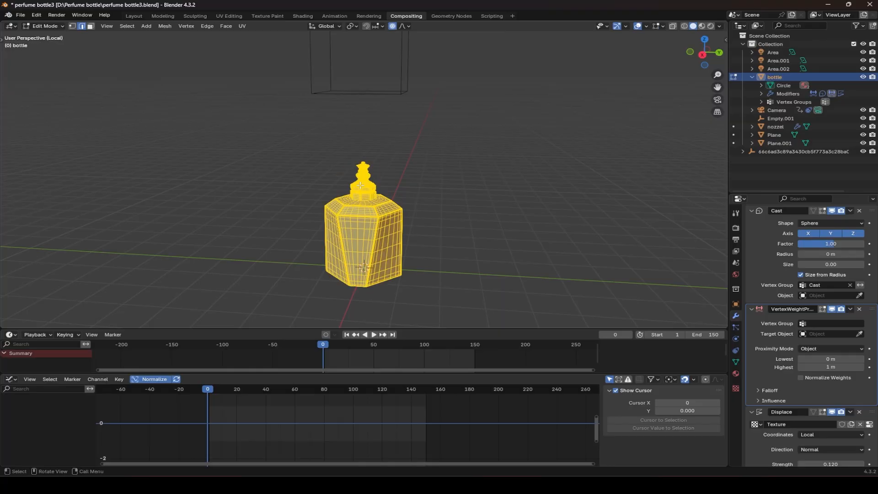
{"action": "left_click", "coordinate": [736, 361]}
{"action": "left_click", "coordinate": [869, 247]}
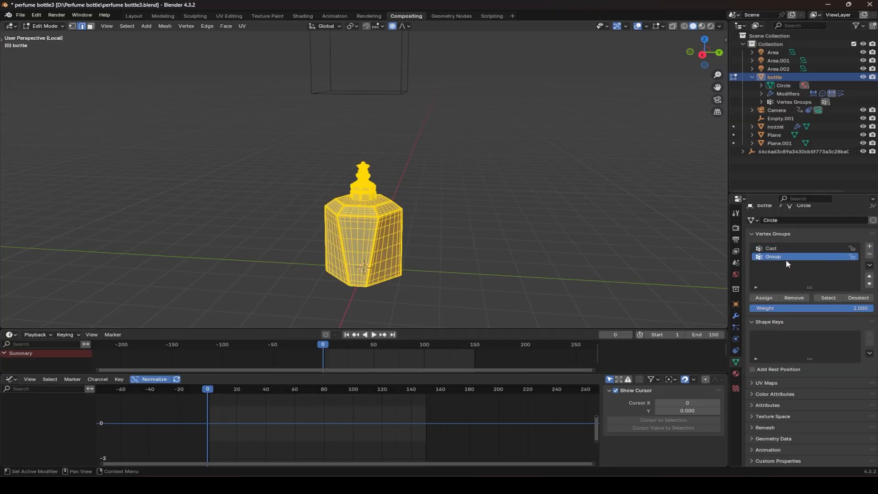
{"action": "double_click", "coordinate": [780, 258]}
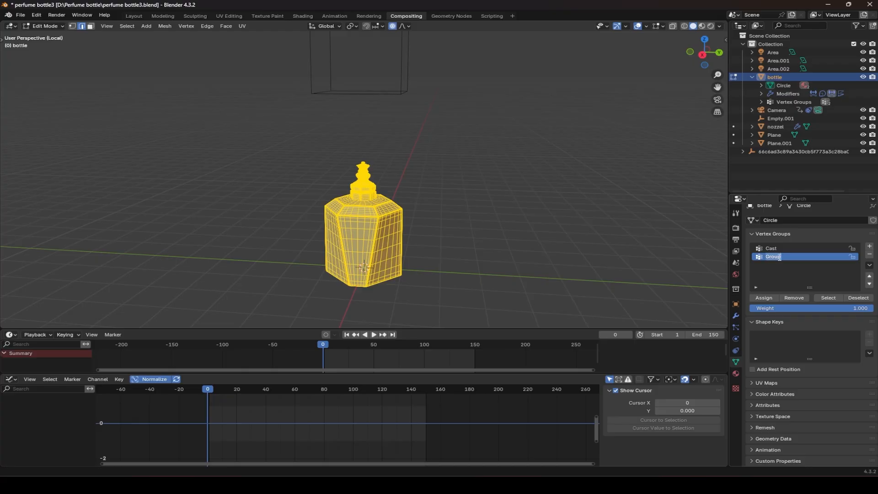
{"action": "type", "text": "Displace"}
{"action": "key", "text": "Return"}
{"action": "left_click", "coordinate": [736, 316]}
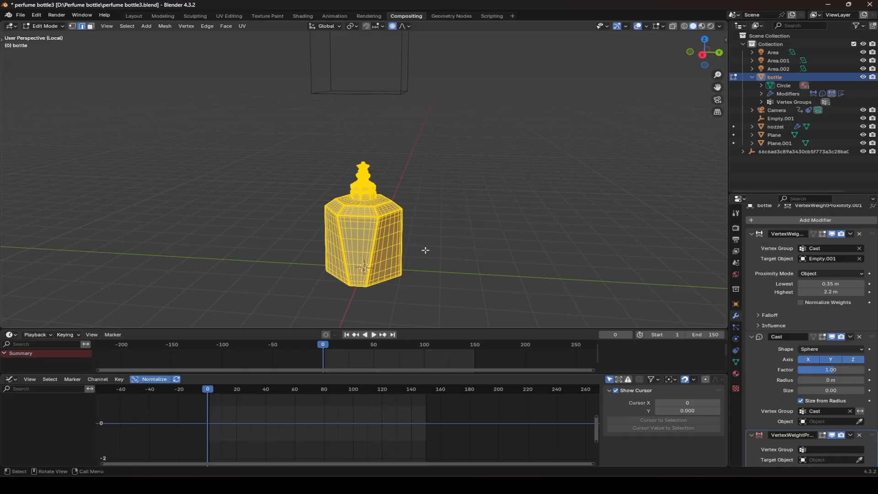
{"action": "key", "text": "Tab"}
Set the second Vertex Weight Proximity modifier's target object to Empty.001 and its vertex group to Dispalce
{"action": "scroll", "coordinate": [771, 406], "scroll_direction": "down", "scroll_amount": 4}
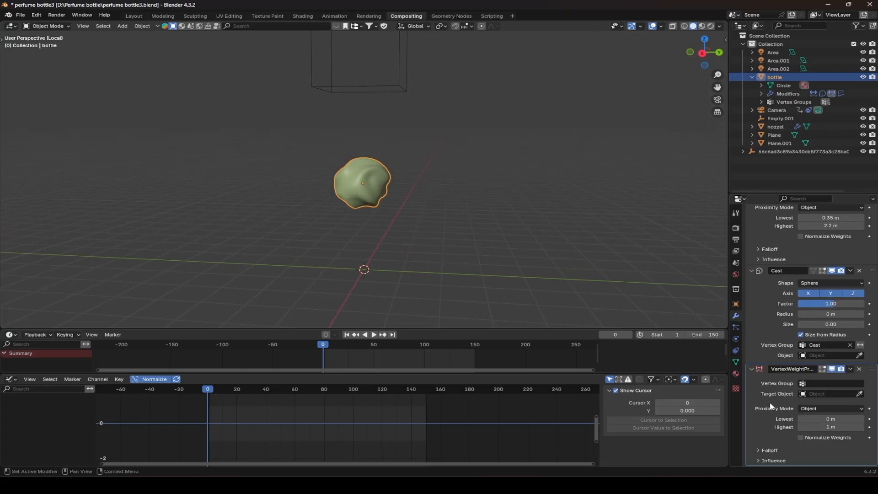
{"action": "scroll", "coordinate": [774, 392], "scroll_direction": "down", "scroll_amount": 2}
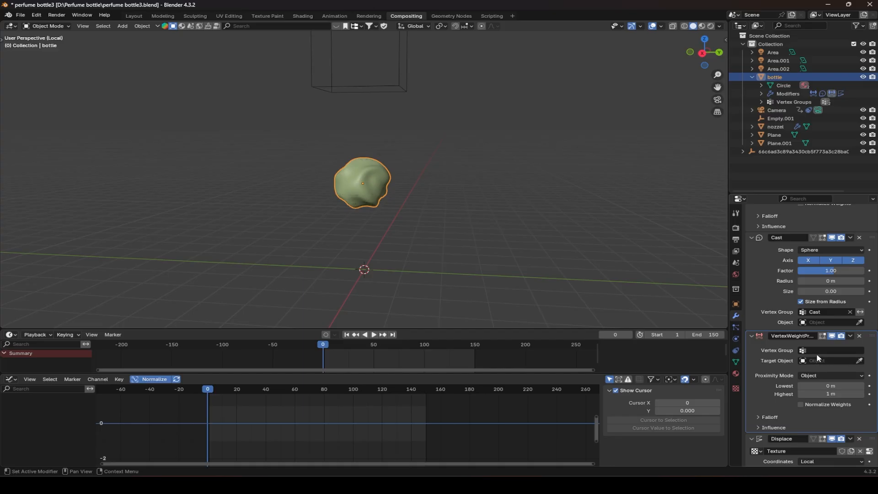
{"action": "left_click", "coordinate": [859, 361]}
{"action": "left_click", "coordinate": [399, 84]}
{"action": "left_click", "coordinate": [831, 352]}
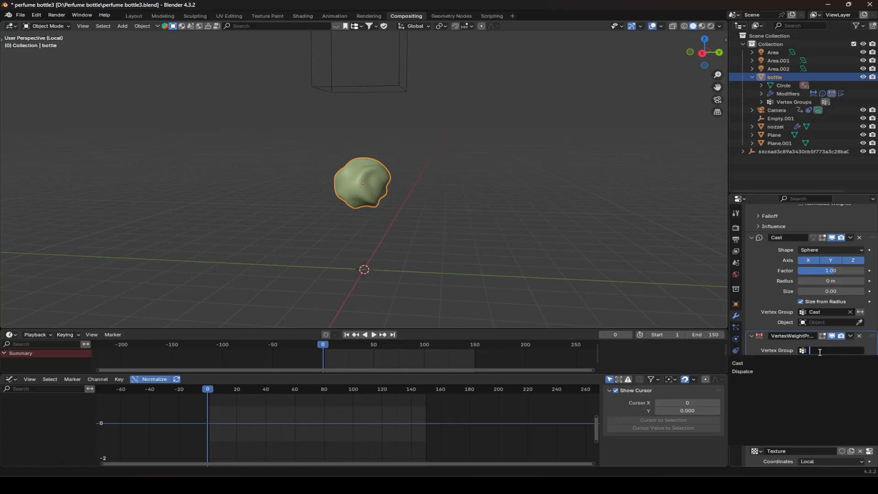
{"action": "left_click", "coordinate": [818, 368]}
{"action": "scroll", "coordinate": [764, 361], "scroll_direction": "down", "scroll_amount": 1}
{"action": "scroll", "coordinate": [764, 360], "scroll_direction": "down", "scroll_amount": 1}
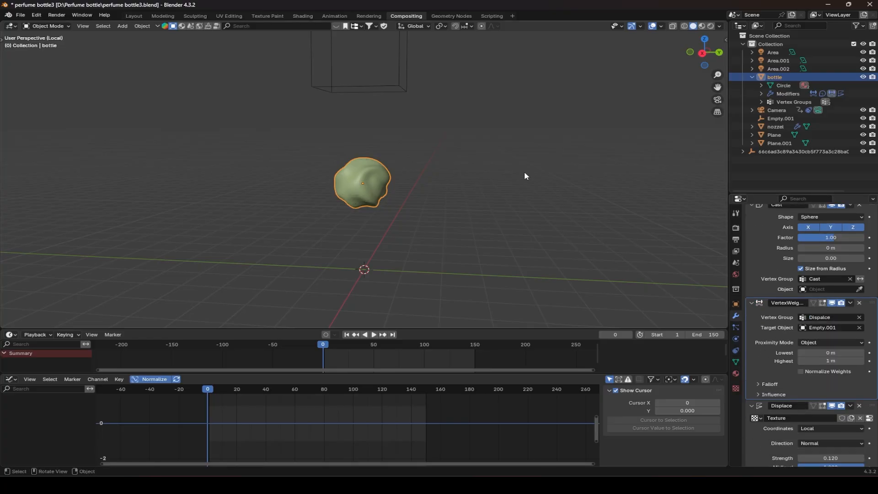
{"action": "key", "text": "g"}
{"action": "key", "text": "z"}
{"action": "key", "text": "Escape"}
Try moving Empty.001 down along Z over the bottle to test the morph, then cancel the move
{"action": "left_click", "coordinate": [401, 90]}
{"action": "key", "text": "g"}
{"action": "key", "text": "z"}
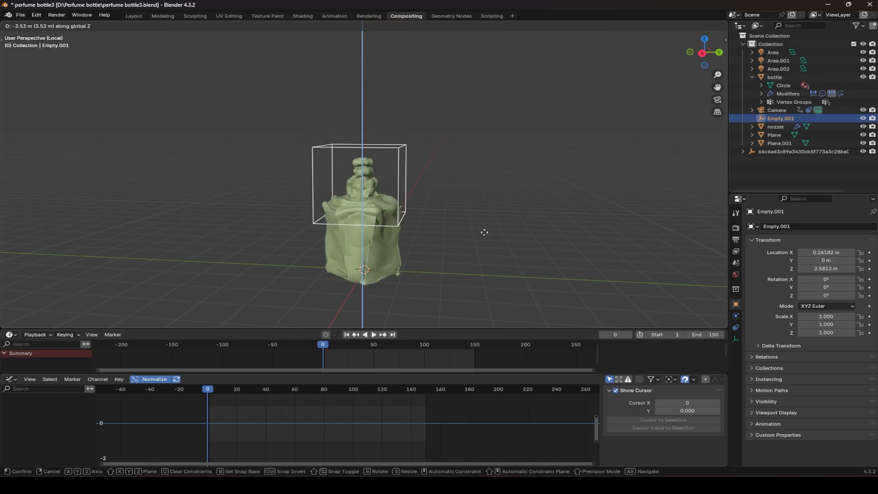
{"action": "key", "text": "Escape"}
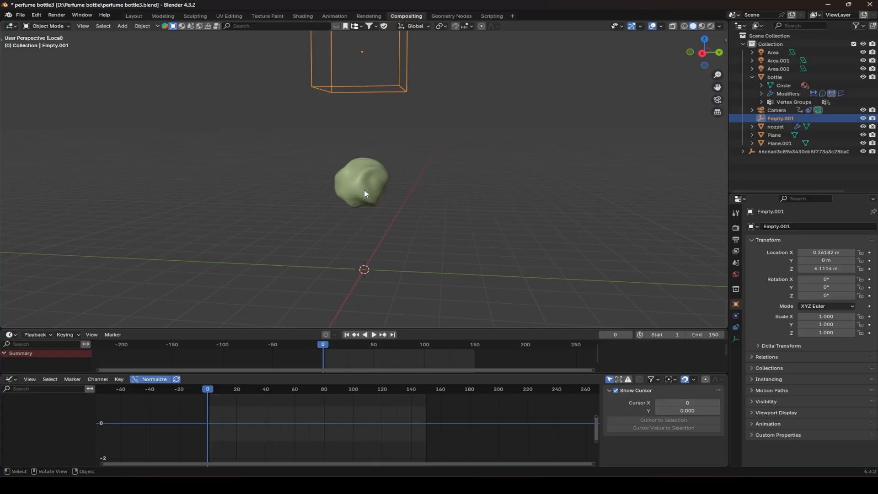
Assign the Dispalce vertex group to the bottle's Displace modifier
{"action": "left_click", "coordinate": [364, 190]}
{"action": "scroll", "coordinate": [765, 412], "scroll_direction": "down", "scroll_amount": 3}
{"action": "scroll", "coordinate": [765, 412], "scroll_direction": "down", "scroll_amount": 4}
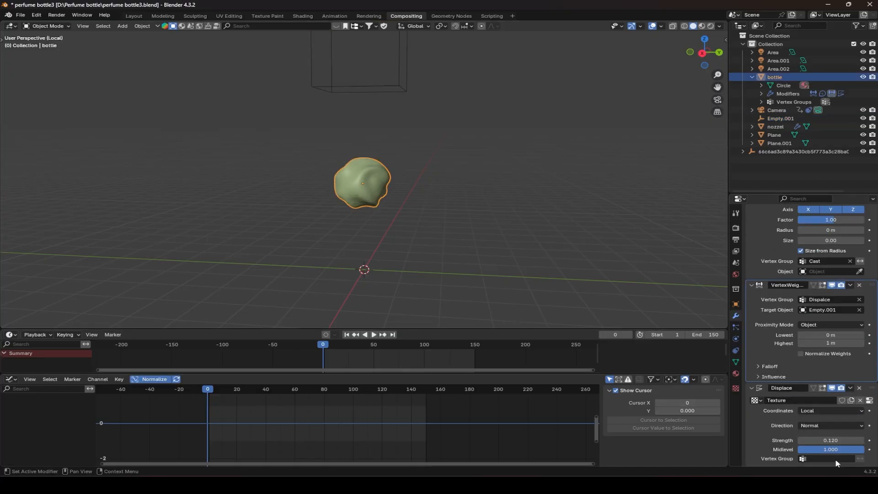
{"action": "left_click", "coordinate": [830, 458]}
{"action": "left_click", "coordinate": [752, 380]}
Test the morph by lowering Empty.001 along Z to about 2.56 m, inspect the bottle, and undo the move
{"action": "left_click", "coordinate": [391, 89]}
{"action": "key", "text": "g"}
{"action": "key", "text": "z"}
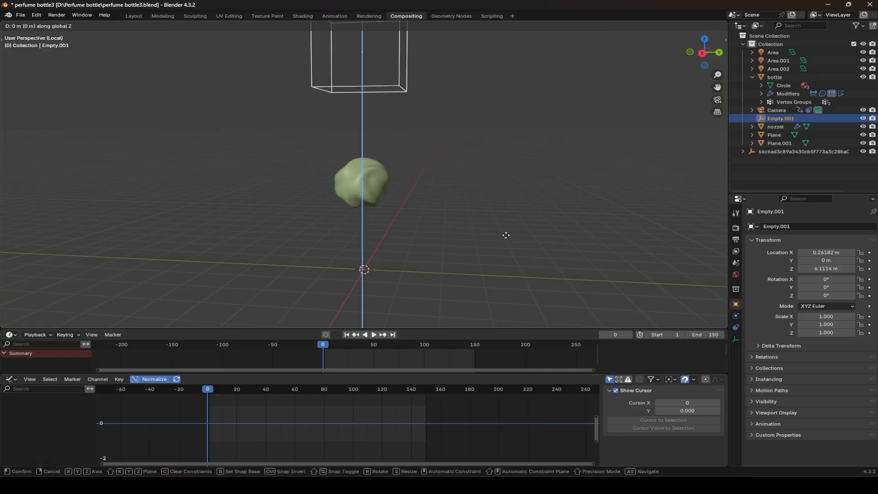
{"action": "left_click", "coordinate": [511, 77]}
{"action": "middle_click_drag", "start_coordinate": [511, 76], "coordinate": [560, 112]}
{"action": "scroll", "coordinate": [559, 111], "scroll_direction": "up", "scroll_amount": 10}
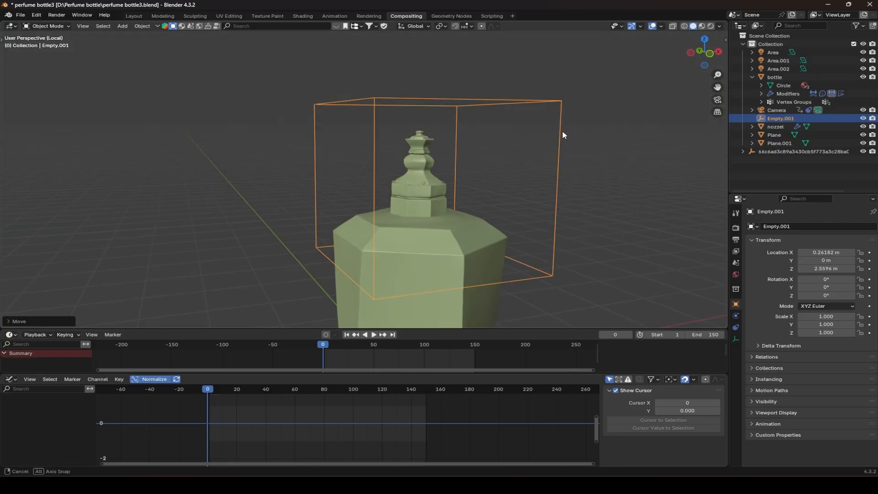
{"action": "middle_click_drag", "start_coordinate": [449, 130], "coordinate": [371, 184]}
{"action": "scroll", "coordinate": [413, 99], "scroll_direction": "down", "scroll_amount": 8}
{"action": "key", "text": "ctrl+z"}
{"action": "scroll", "coordinate": [412, 100], "scroll_direction": "down", "scroll_amount": 5}
{"action": "scroll", "coordinate": [371, 184], "scroll_direction": "up", "scroll_amount": 5}
Set the bottle's Displace texture coordinates to Object with Empty.001 as the coordinate object, then select the empty
{"action": "left_click", "coordinate": [370, 184]}
{"action": "scroll", "coordinate": [497, 210], "scroll_direction": "down", "scroll_amount": 2}
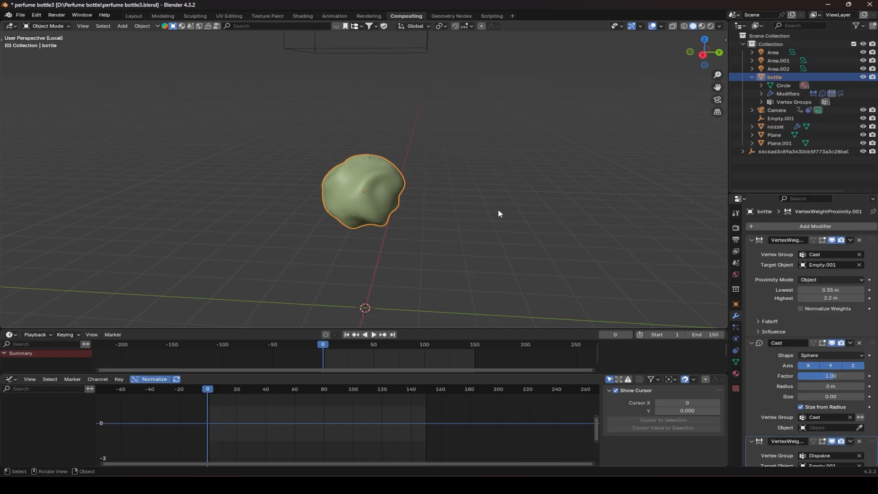
{"action": "middle_click_drag", "start_coordinate": [542, 238], "coordinate": [481, 213]}
{"action": "scroll", "coordinate": [481, 214], "scroll_direction": "down", "scroll_amount": 2}
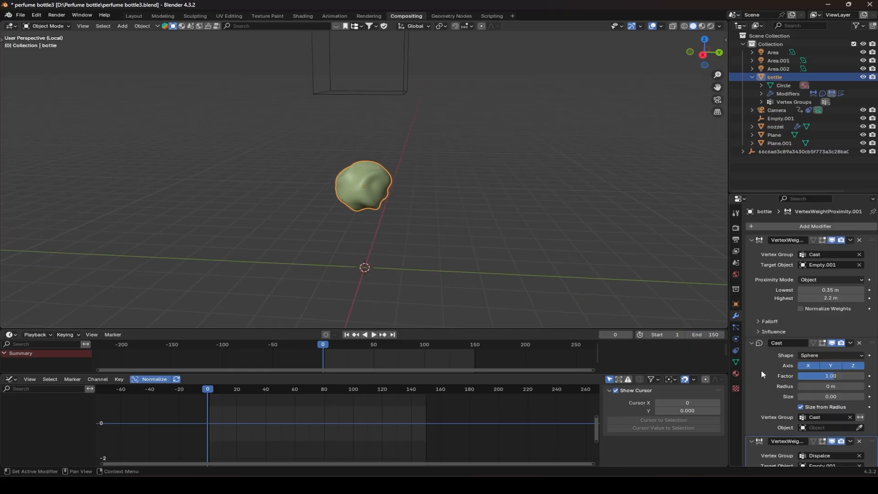
{"action": "scroll", "coordinate": [760, 370], "scroll_direction": "down", "scroll_amount": 8}
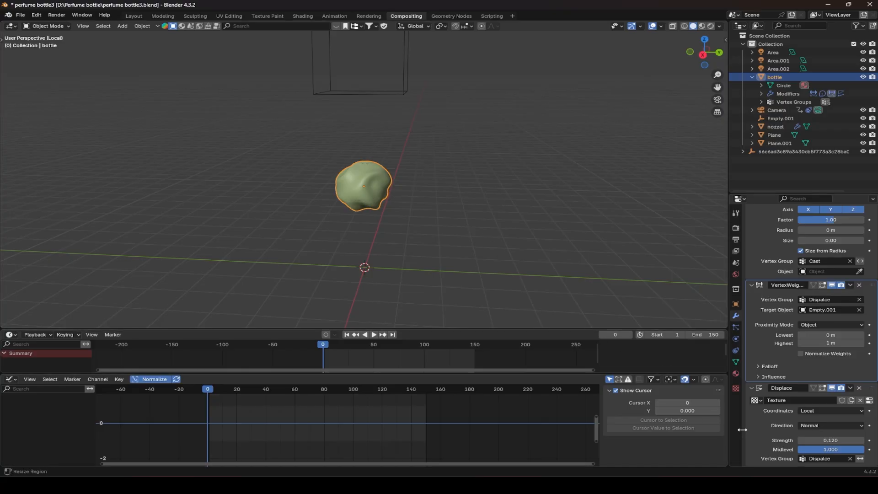
{"action": "left_click", "coordinate": [817, 411]}
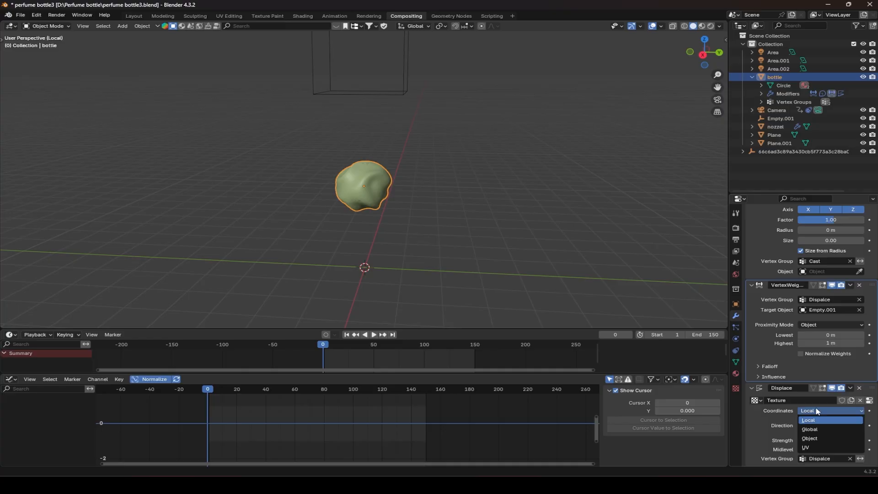
{"action": "left_click", "coordinate": [820, 438]}
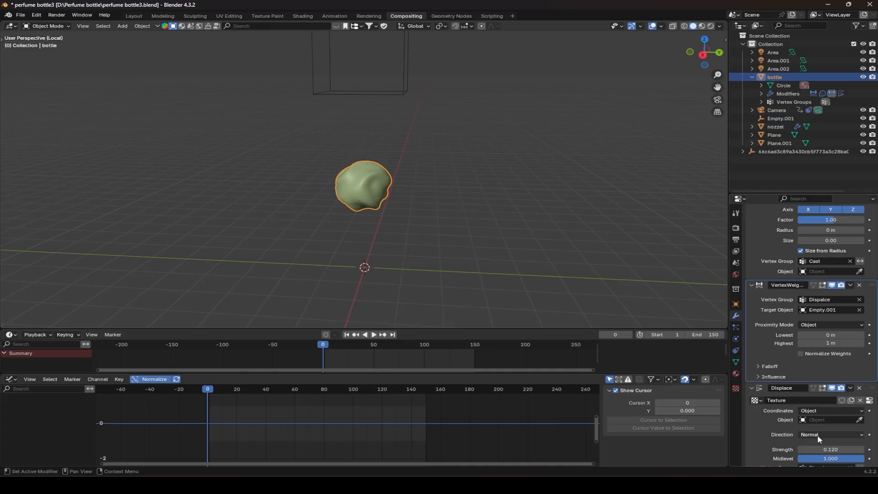
{"action": "left_click", "coordinate": [859, 420]}
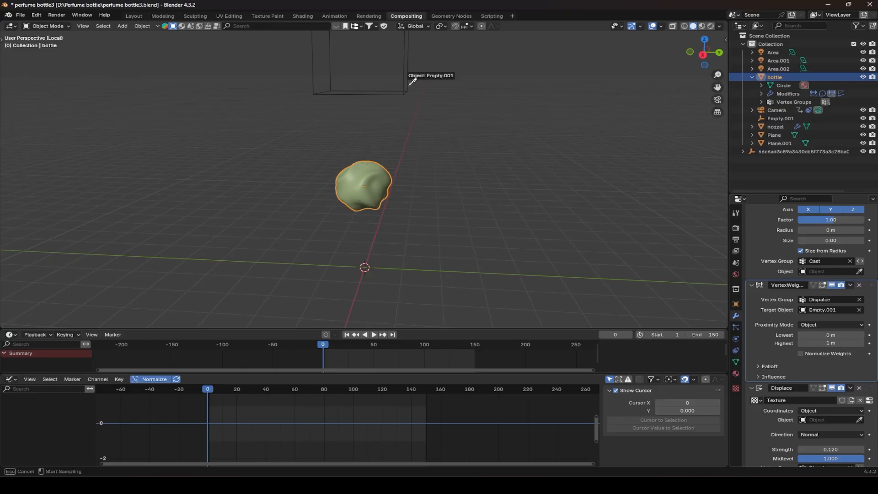
{"action": "left_click", "coordinate": [411, 82]}
{"action": "left_click", "coordinate": [405, 83]}
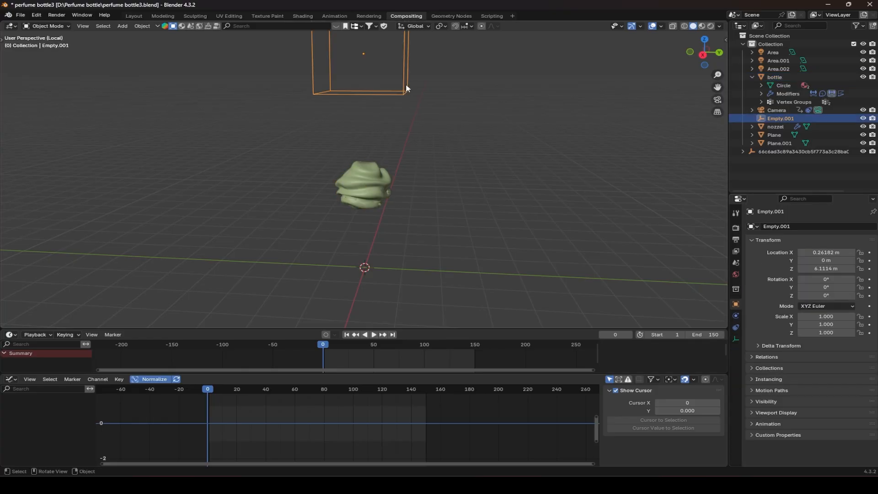
Test the morph by lowering Empty.001 along Z to about 2.52 m, inspect the bottle, and undo the move
{"action": "middle_click_drag", "start_coordinate": [431, 166], "coordinate": [451, 166]}
{"action": "scroll", "coordinate": [451, 171], "scroll_direction": "down", "scroll_amount": 3}
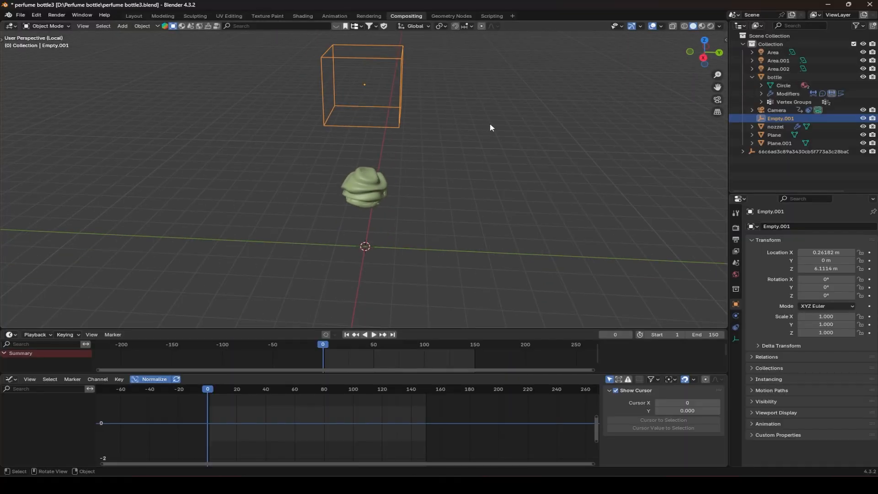
{"action": "key", "text": "g"}
{"action": "key", "text": "z"}
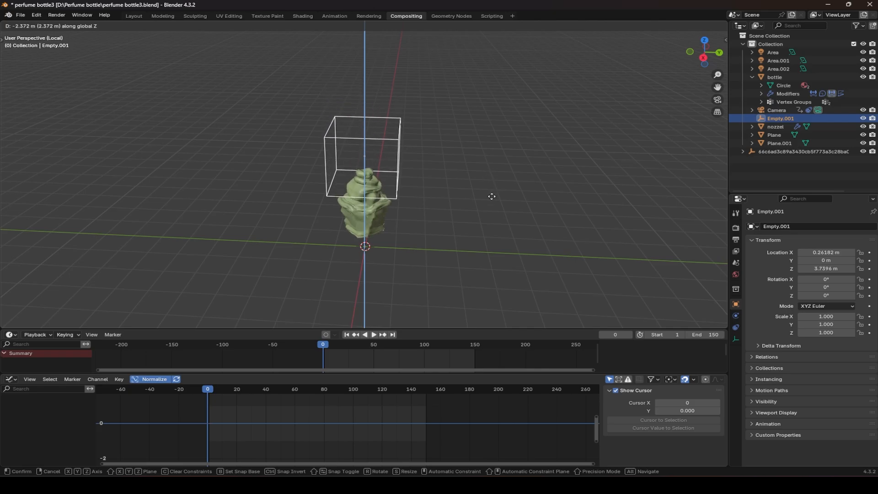
{"action": "left_click", "coordinate": [495, 230]}
{"action": "scroll", "coordinate": [488, 182], "scroll_direction": "up", "scroll_amount": 5}
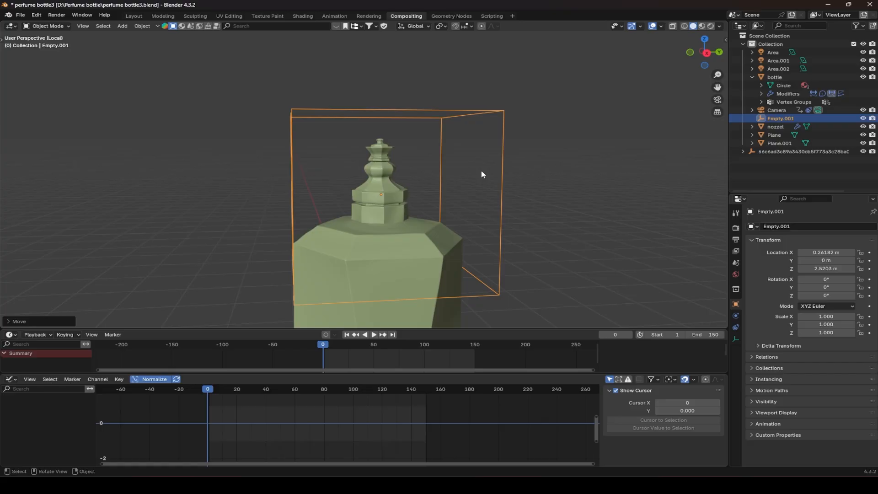
{"action": "middle_click_drag", "start_coordinate": [482, 172], "coordinate": [385, 167]}
{"action": "key", "text": "ctrl+z"}
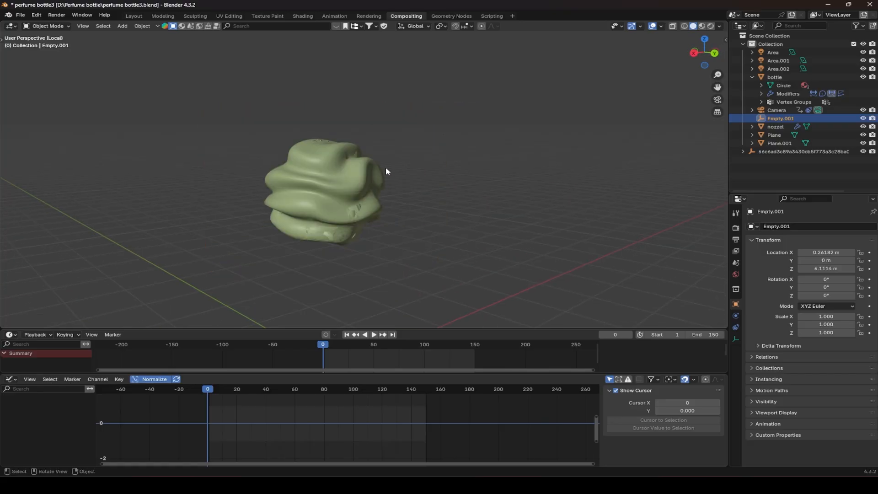
{"action": "scroll", "coordinate": [393, 134], "scroll_direction": "down", "scroll_amount": 5}
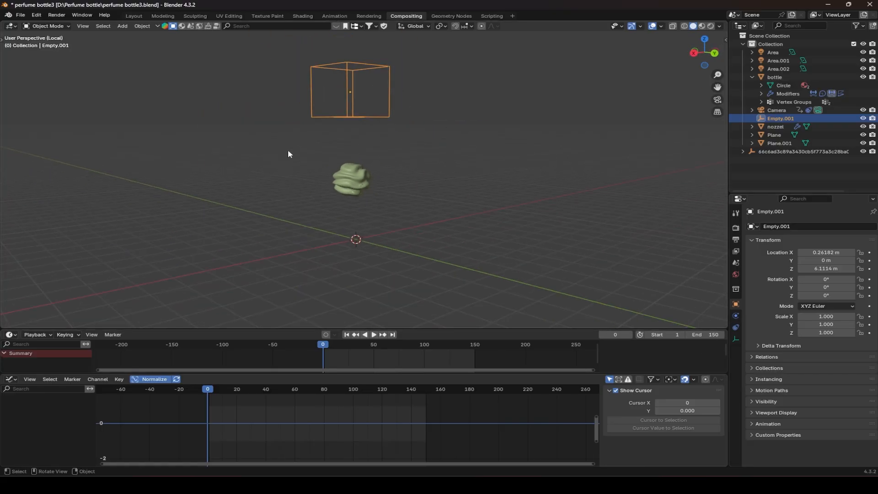
Set the bottle's Dispalce Vertex Weight Proximity modifier to Lowest 0.22 m and Highest 1.5 m
{"action": "left_click", "coordinate": [360, 188]}
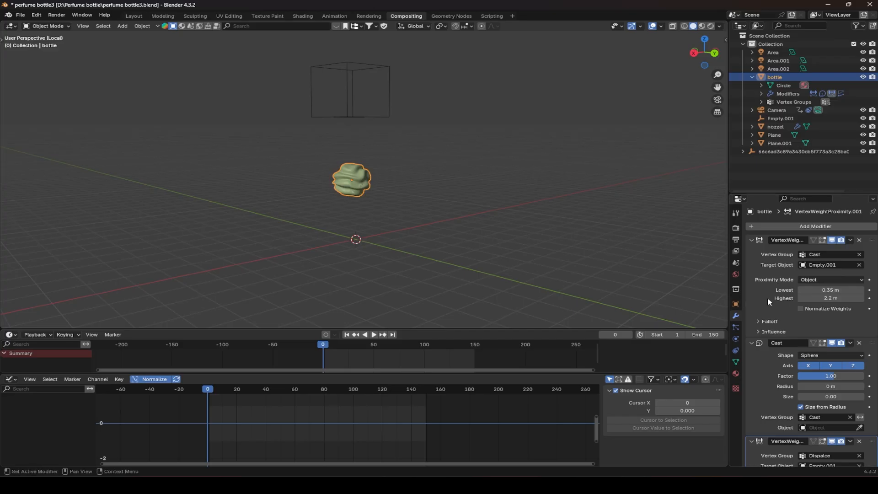
{"action": "scroll", "coordinate": [771, 382], "scroll_direction": "down", "scroll_amount": 7}
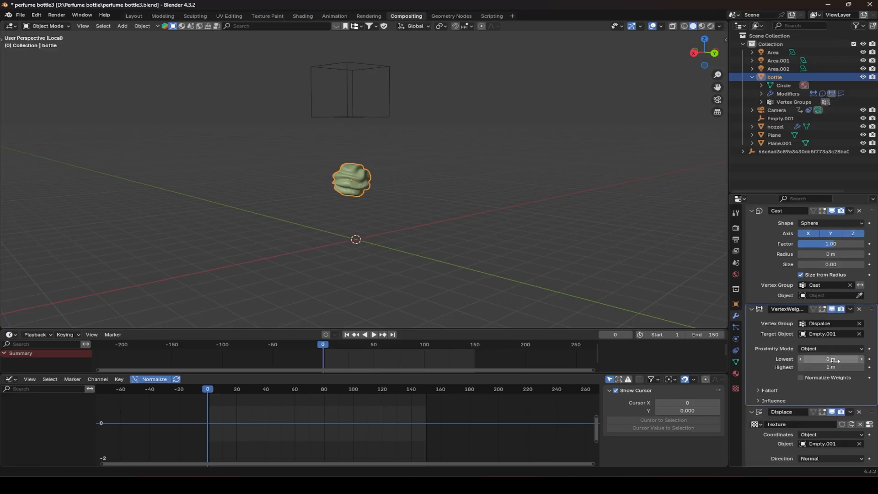
{"action": "left_click", "coordinate": [835, 359]}
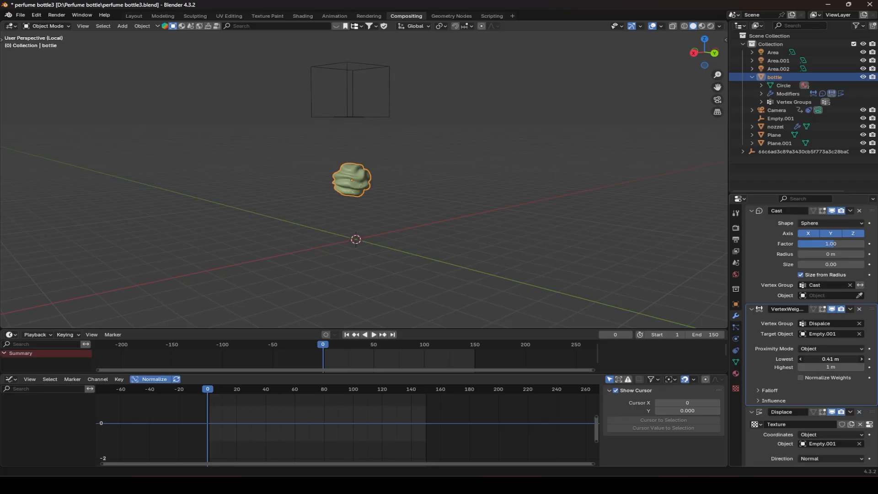
{"action": "left_click_drag", "start_coordinate": [834, 359], "coordinate": [839, 359]}
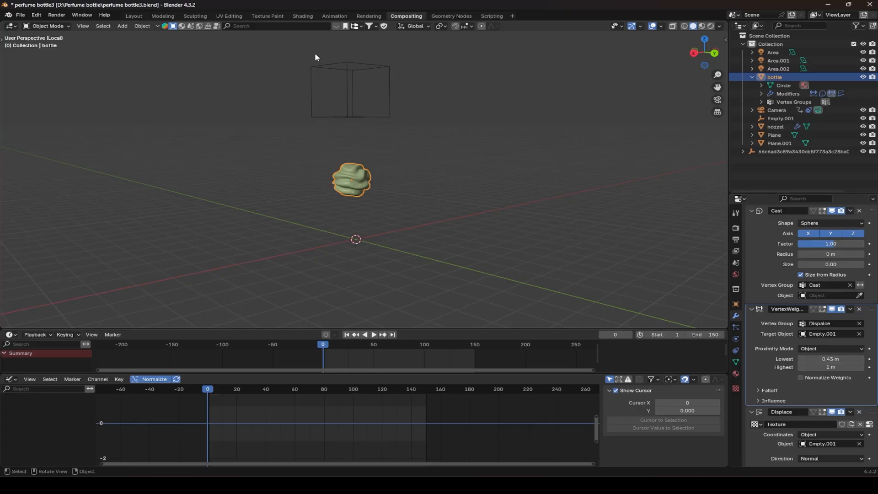
{"action": "mouse_move", "coordinate": [834, 359]}
{"action": "left_mouse_down"}
{"action": "mouse_move", "coordinate": [825, 367]}
{"action": "mouse_move", "coordinate": [830, 358]}
{"action": "left_mouse_up"}
{"action": "left_click", "coordinate": [832, 367]}
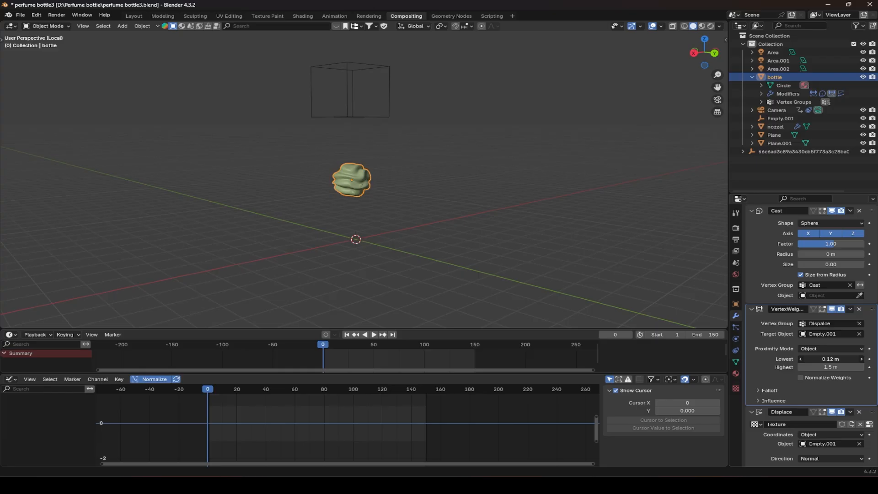
{"action": "left_click_drag", "start_coordinate": [830, 359], "coordinate": [831, 358]}
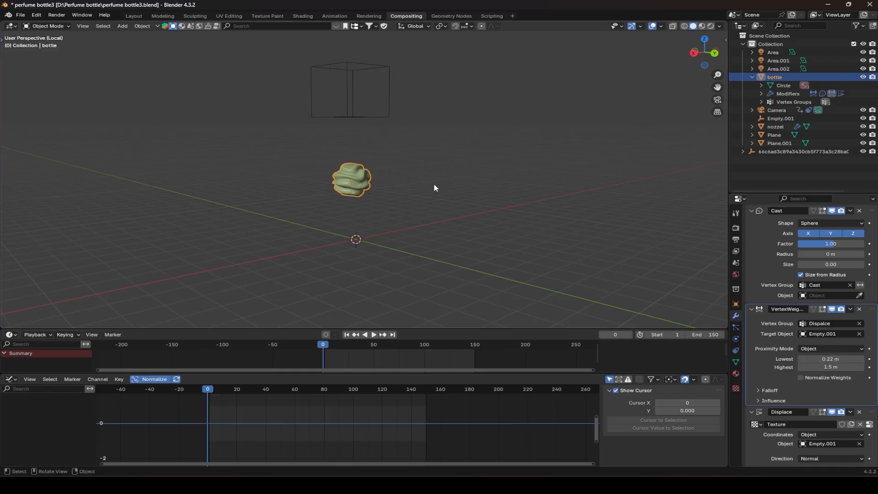
Lower Empty.001 along Z over the bottle to test the new proximity range, then undo the move
{"action": "left_click", "coordinate": [323, 126]}
{"action": "middle_click_drag", "start_coordinate": [323, 127], "coordinate": [427, 113]}
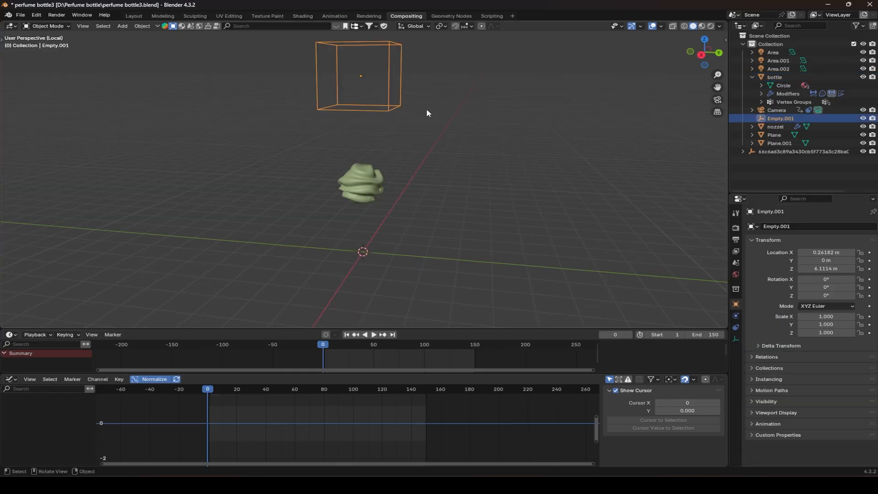
{"action": "key", "text": "g"}
{"action": "key", "text": "z"}
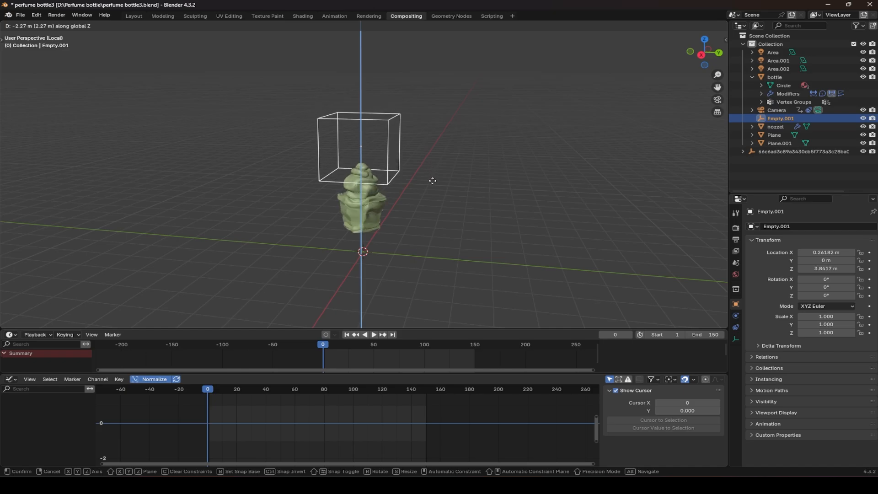
{"action": "left_click", "coordinate": [434, 226]}
{"action": "key", "text": "ctrl+z"}
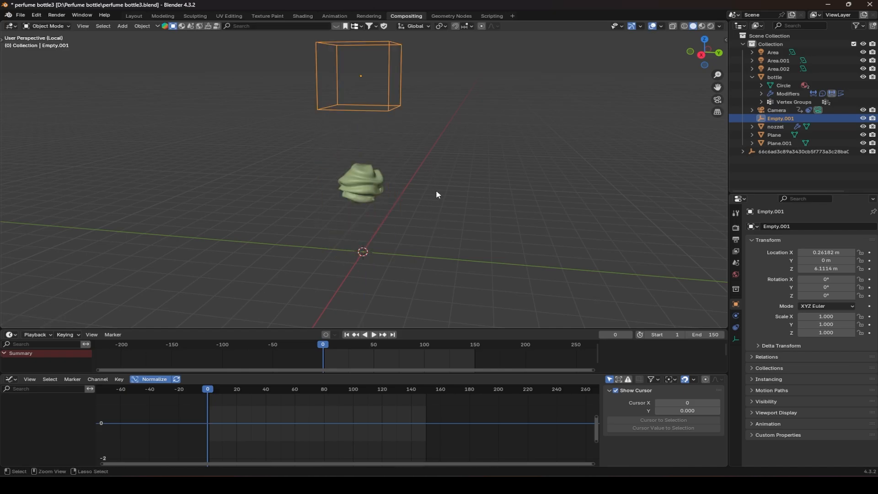
Lower Empty.001 along Z to about 2.41 m, around the neck of the bottle
{"action": "key", "text": "g"}
{"action": "key", "text": "z"}
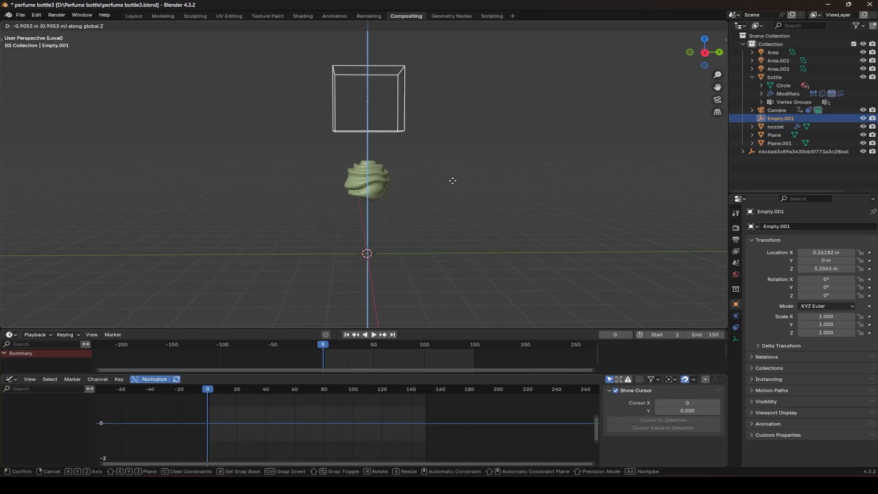
{"action": "left_click", "coordinate": [442, 226]}
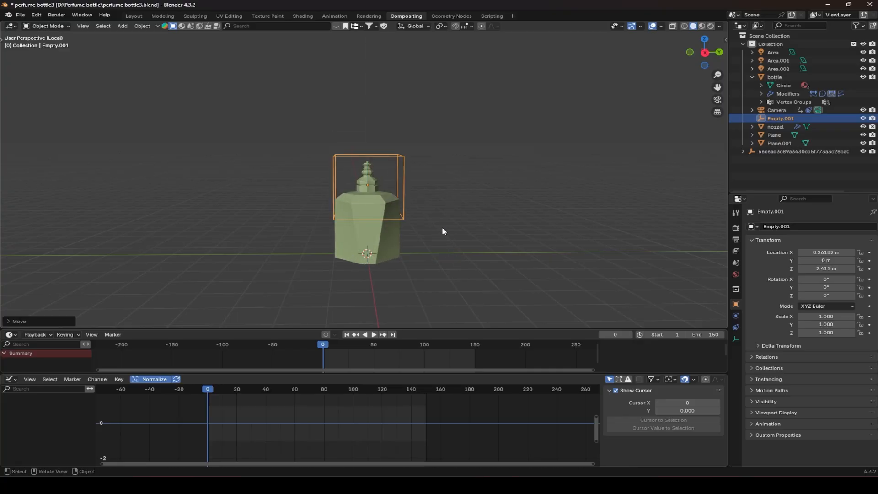
{"action": "scroll", "coordinate": [442, 224], "scroll_direction": "up", "scroll_amount": 3}
Inspect the bottle's shape up close, then keyframe Empty.001's transforms at frame 60
{"action": "left_click", "coordinate": [346, 335]}
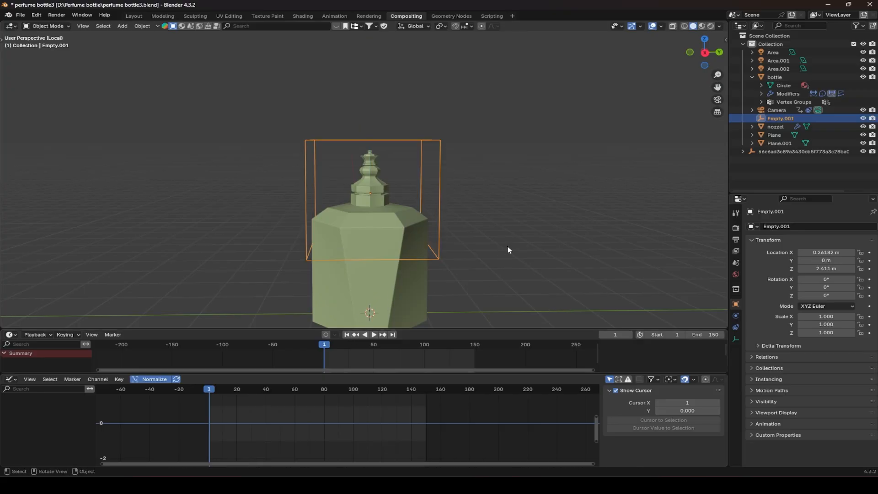
{"action": "scroll", "coordinate": [360, 152], "scroll_direction": "up", "scroll_amount": 3}
{"action": "middle_click_drag", "start_coordinate": [361, 153], "coordinate": [188, 187]}
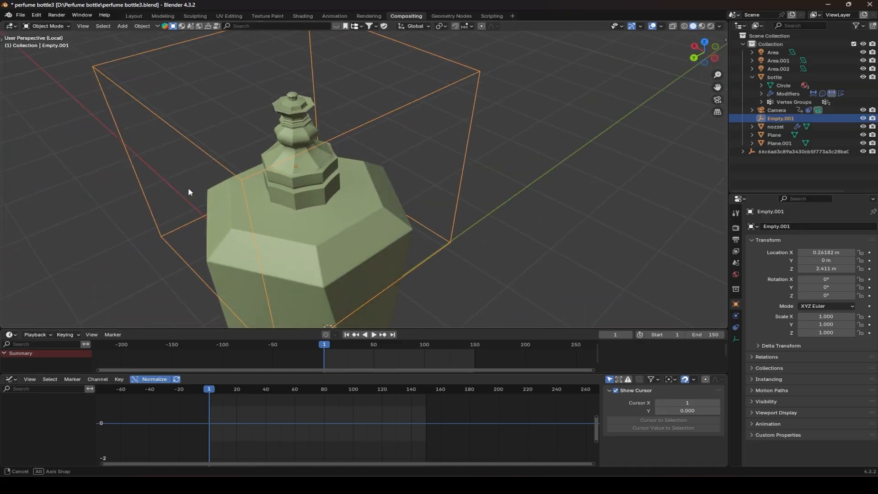
{"action": "scroll", "coordinate": [252, 177], "scroll_direction": "up", "scroll_amount": 3}
{"action": "middle_click_drag", "start_coordinate": [254, 180], "coordinate": [330, 262]}
{"action": "scroll", "coordinate": [233, 118], "scroll_direction": "down", "scroll_amount": 3}
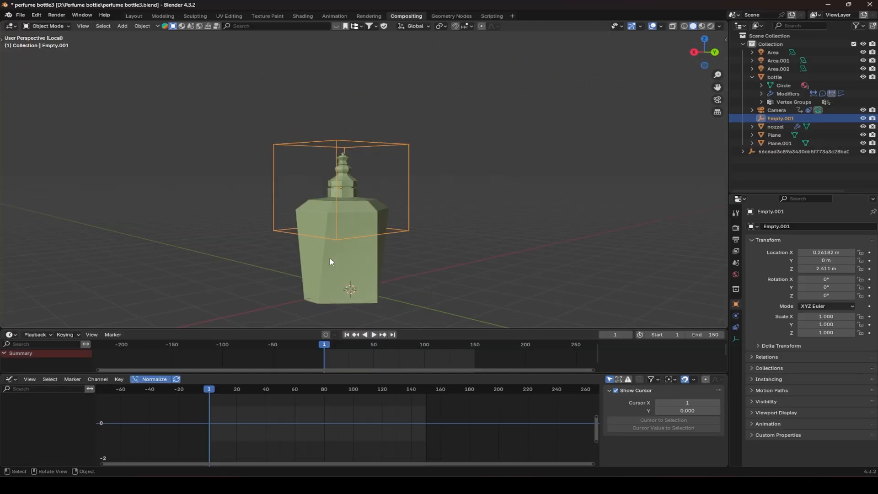
{"action": "left_click_drag", "start_coordinate": [212, 389], "coordinate": [297, 398]}
{"action": "key", "text": "i"}
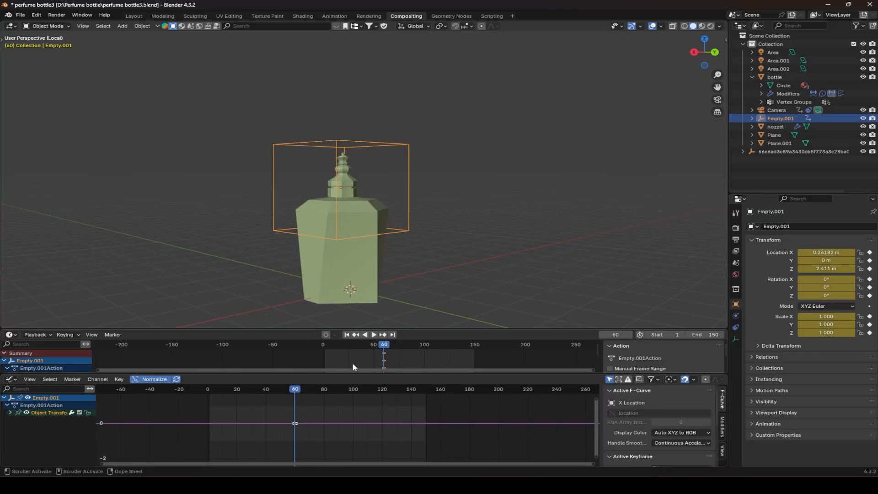
At frame 1, raise Empty.001 along Z to about 6.28 m and keyframe its transforms
{"action": "left_click", "coordinate": [347, 335]}
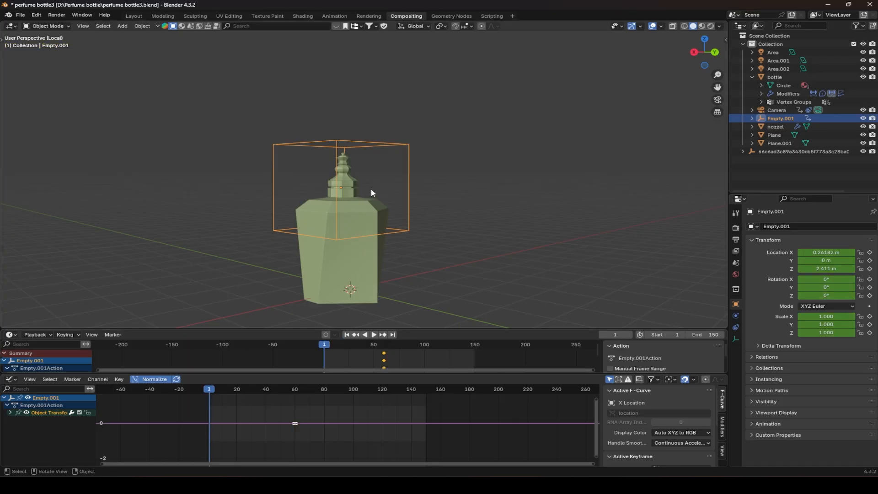
{"action": "middle_click_drag", "start_coordinate": [371, 189], "coordinate": [413, 206]}
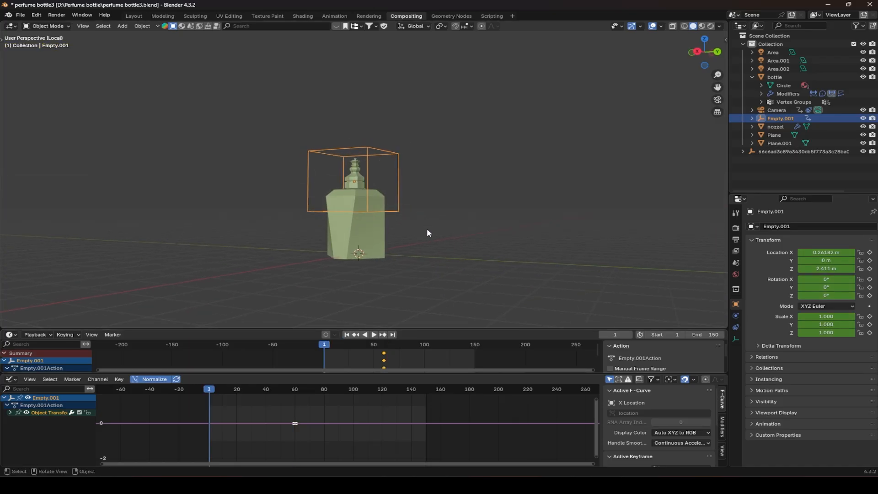
{"action": "key", "text": "g"}
{"action": "key", "text": "z"}
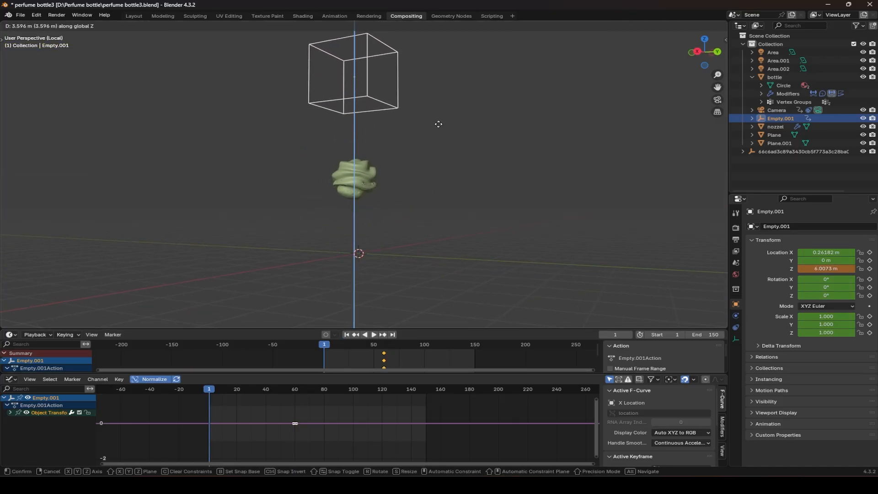
{"action": "left_click", "coordinate": [440, 117]}
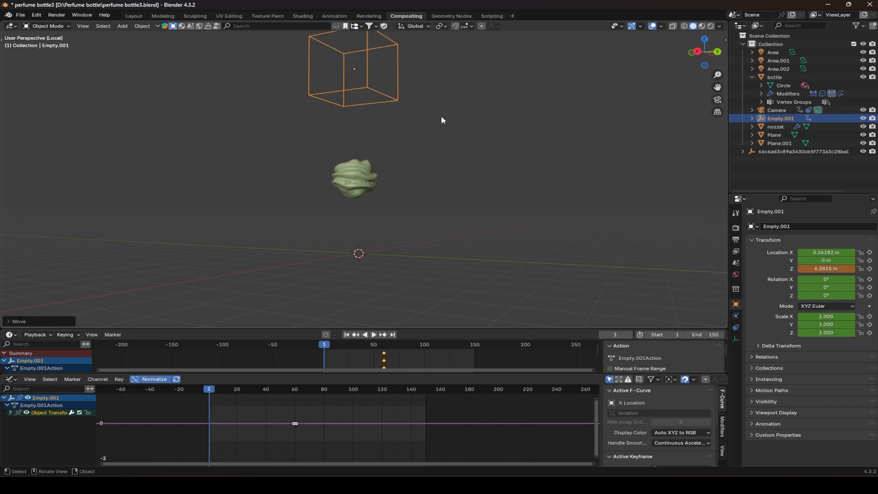
{"action": "key", "text": "i"}
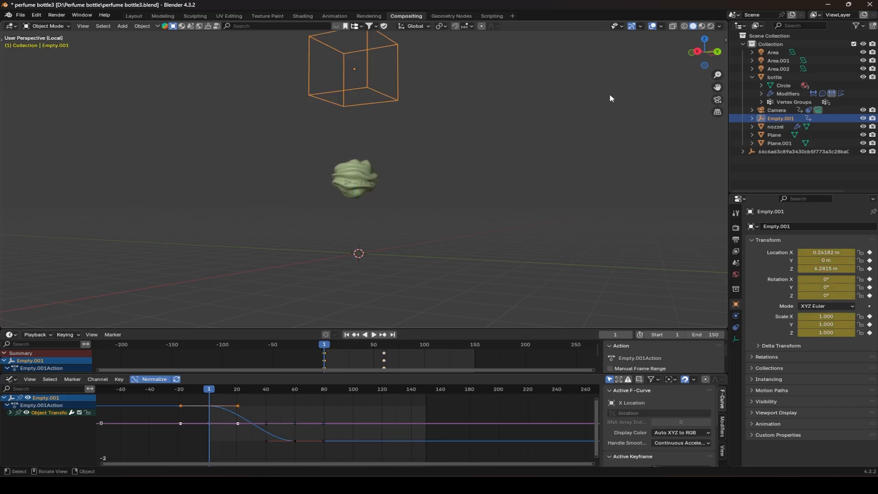
Play the morph animation from frame 1 to check its timing
{"action": "key", "text": "space"}
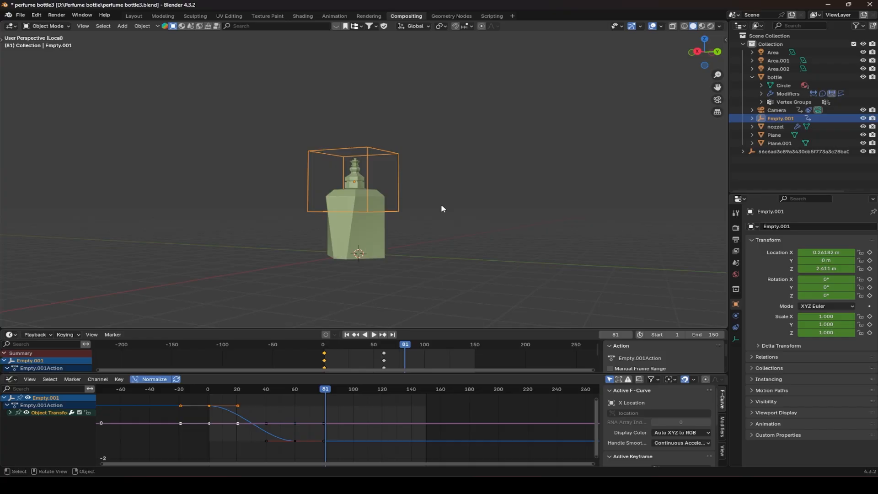
{"action": "left_click", "coordinate": [346, 334]}
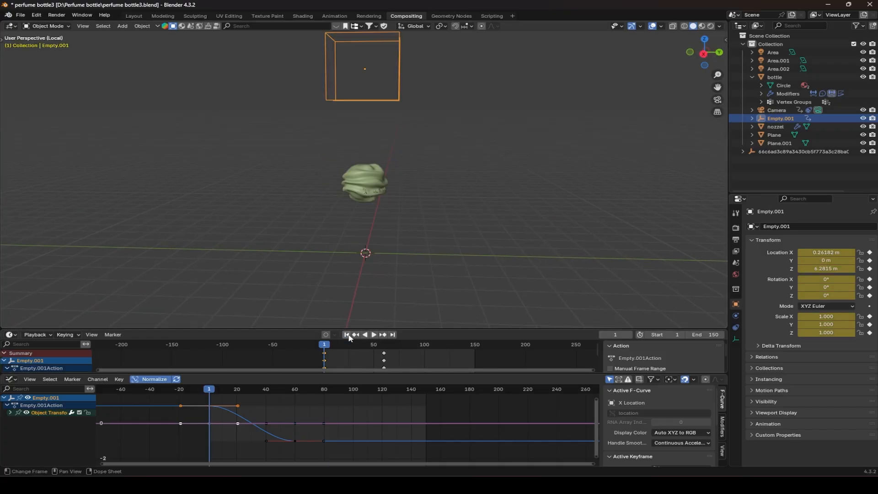
{"action": "key", "text": "space"}
{"action": "key", "text": "space"}
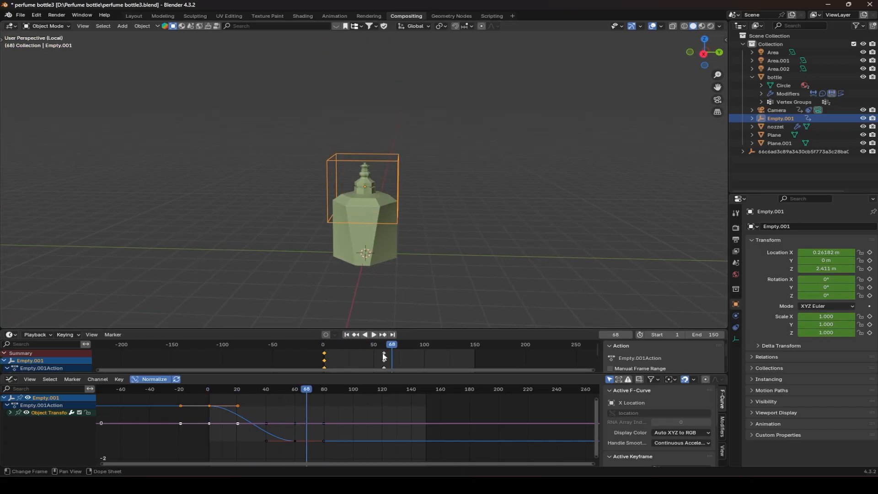
Enlarge the timeline and move Empty.001's frame 60 keyframes to about frame 149
{"action": "scroll", "coordinate": [384, 355], "scroll_direction": "down", "scroll_amount": 4}
{"action": "left_click_drag", "start_coordinate": [422, 329], "coordinate": [366, 373]}
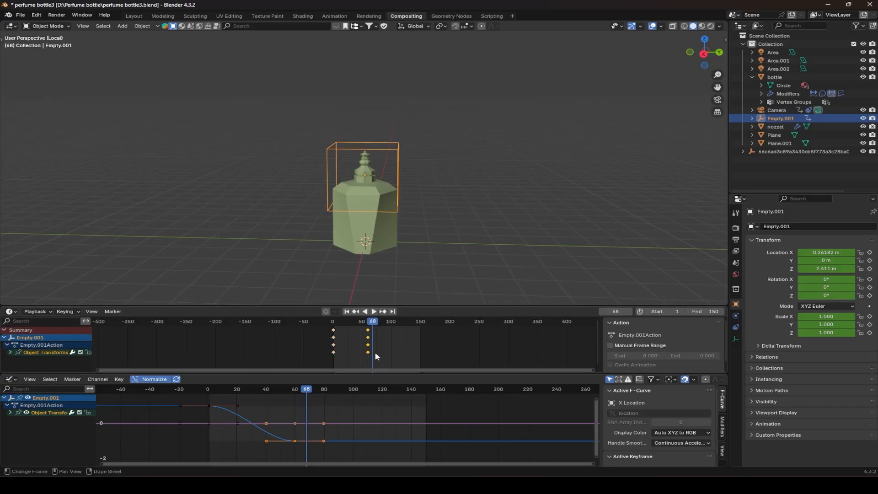
{"action": "type", "text": "g90"}
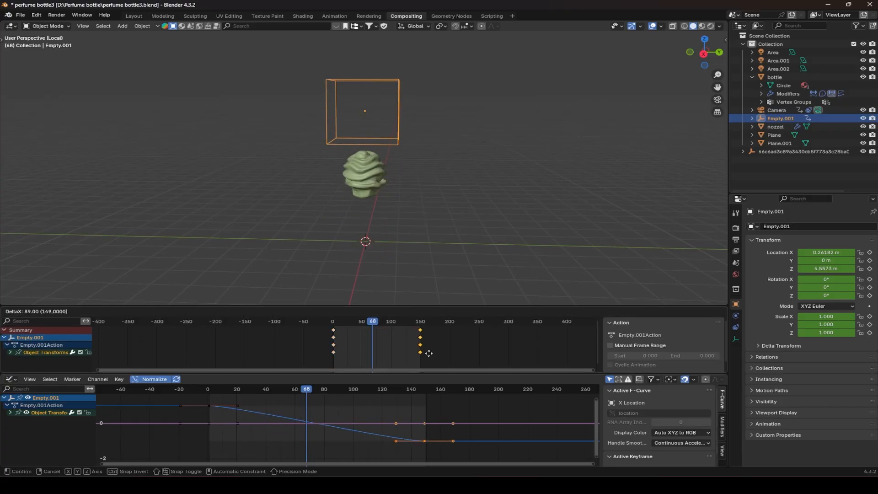
{"action": "key", "text": "Return"}
Play the slowed-down morph from frame 1 and view it from another angle
{"action": "left_click", "coordinate": [346, 311]}
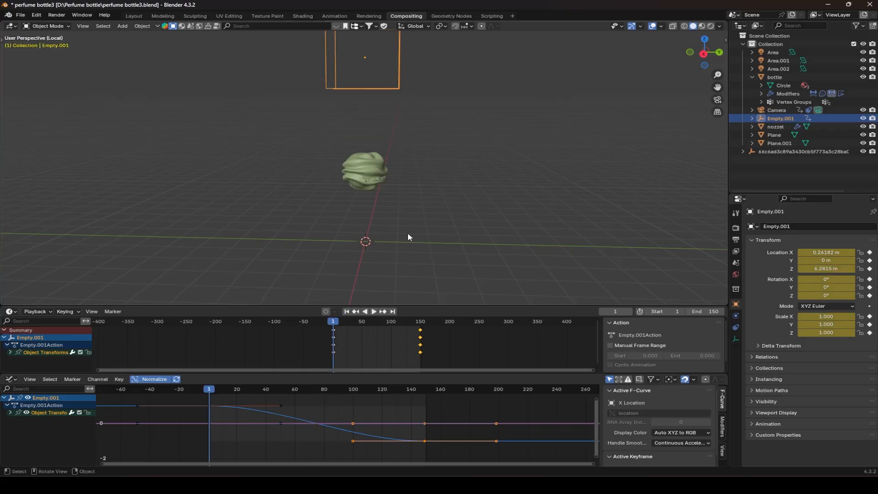
{"action": "key", "text": "space"}
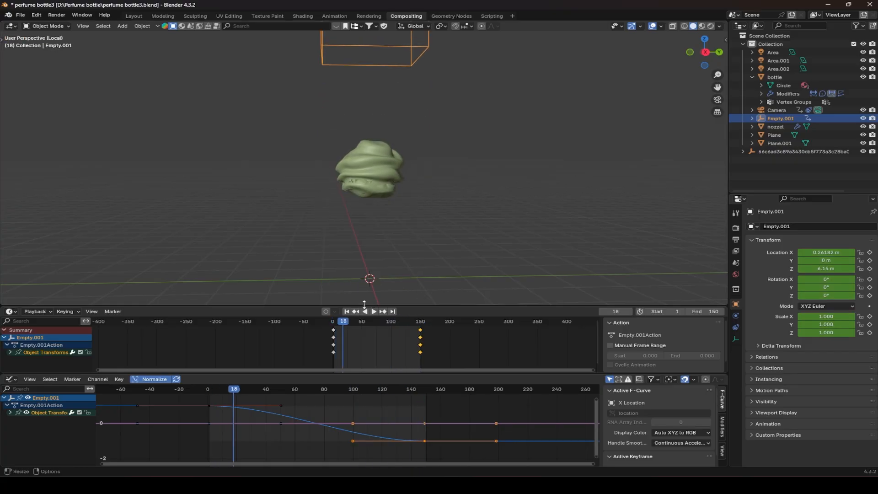
{"action": "middle_click_drag", "start_coordinate": [421, 202], "coordinate": [526, 238]}
{"action": "scroll", "coordinate": [301, 209], "scroll_direction": "up", "scroll_amount": 4}
{"action": "scroll", "coordinate": [300, 210], "scroll_direction": "down", "scroll_amount": 4}
Select the bottle, review its Cast, proximity and Displace modifier settings, and examine the morph from several angles during playback
{"action": "left_click", "coordinate": [360, 201]}
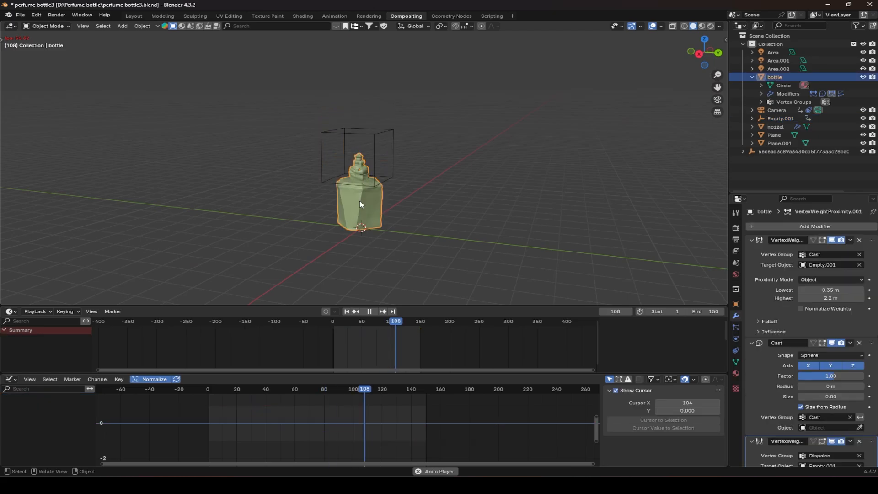
{"action": "scroll", "coordinate": [783, 293], "scroll_direction": "down", "scroll_amount": 9}
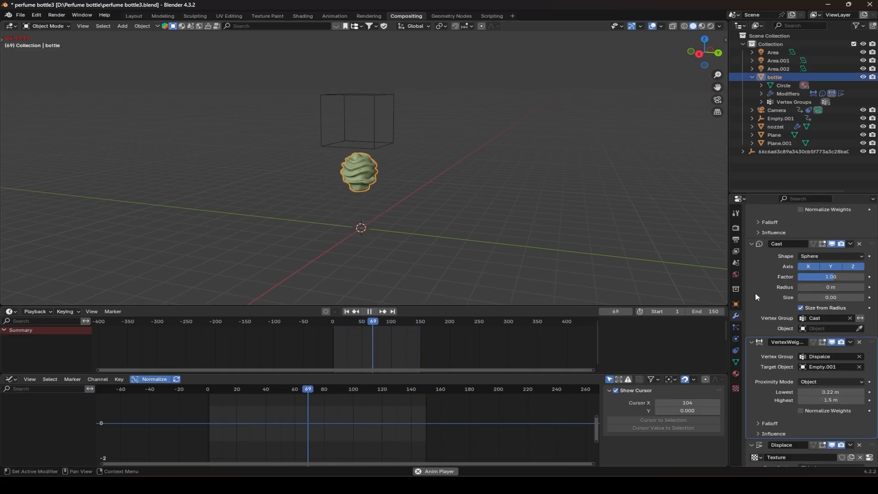
{"action": "middle_click_drag", "start_coordinate": [720, 303], "coordinate": [421, 231]}
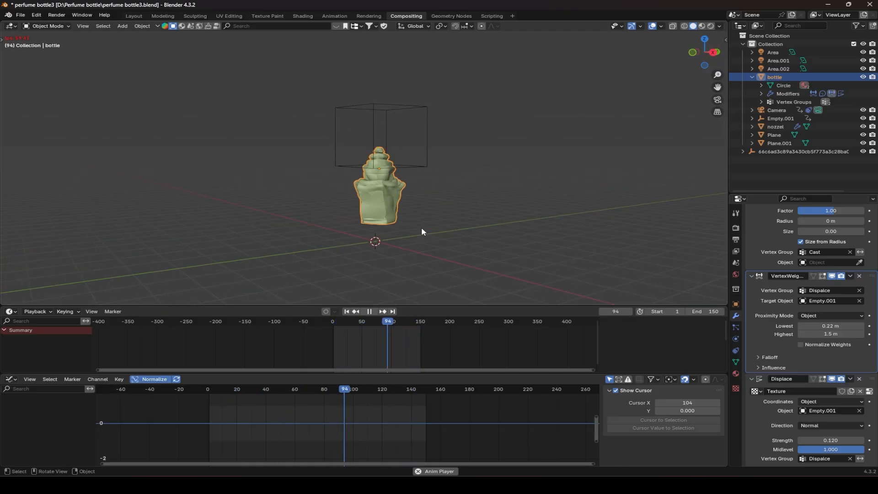
{"action": "scroll", "coordinate": [422, 231], "scroll_direction": "up", "scroll_amount": 8}
{"action": "scroll", "coordinate": [421, 232], "scroll_direction": "down", "scroll_amount": 3}
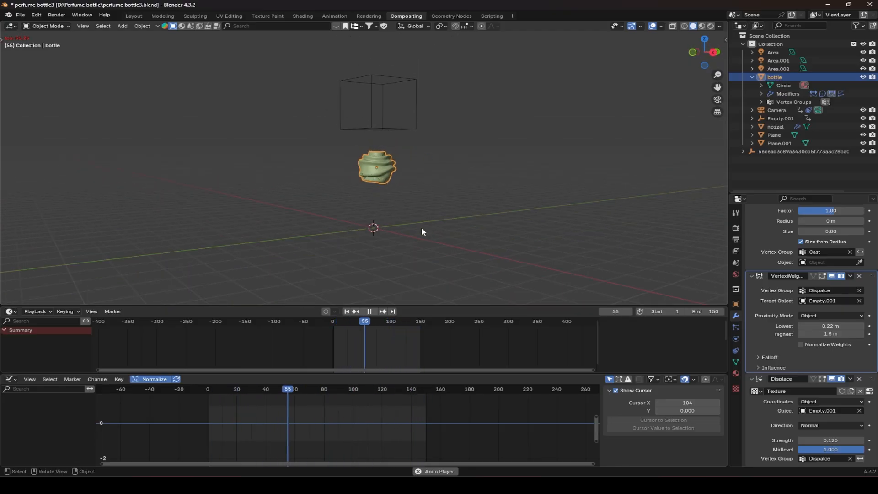
{"action": "middle_click_drag", "start_coordinate": [421, 232], "coordinate": [358, 250]}
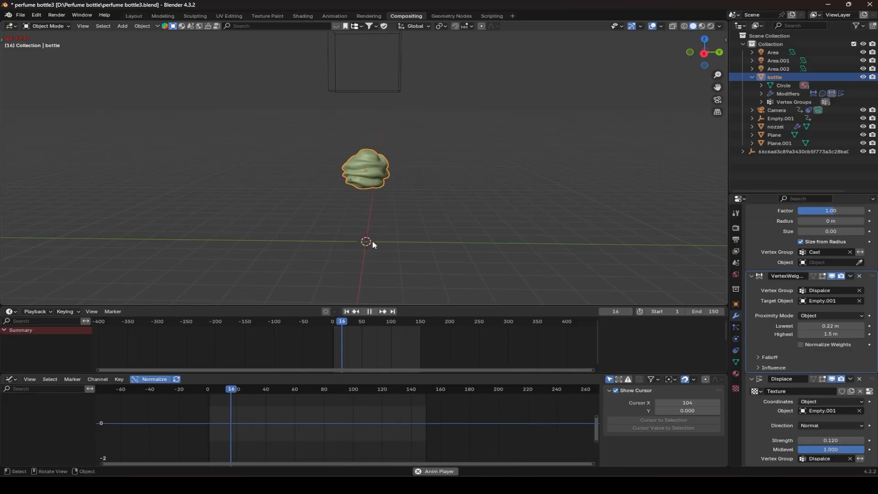
{"action": "scroll", "coordinate": [380, 188], "scroll_direction": "up", "scroll_amount": 5}
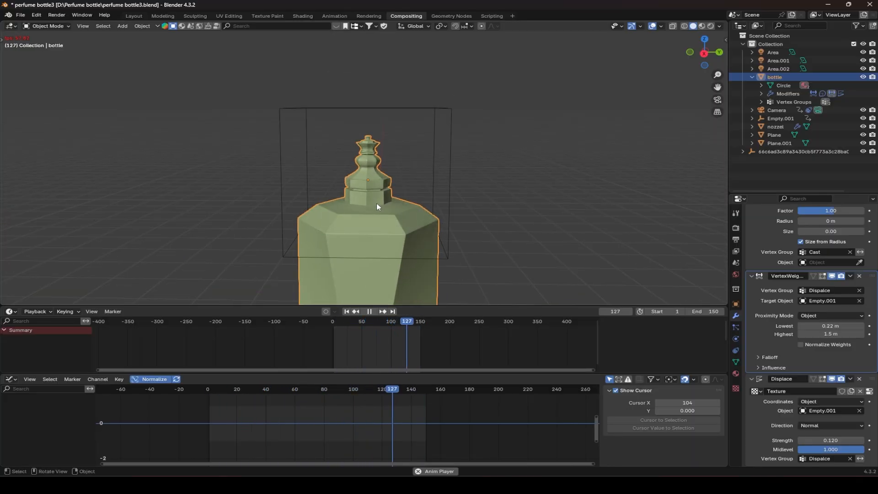
{"action": "scroll", "coordinate": [377, 203], "scroll_direction": "down", "scroll_amount": 4}
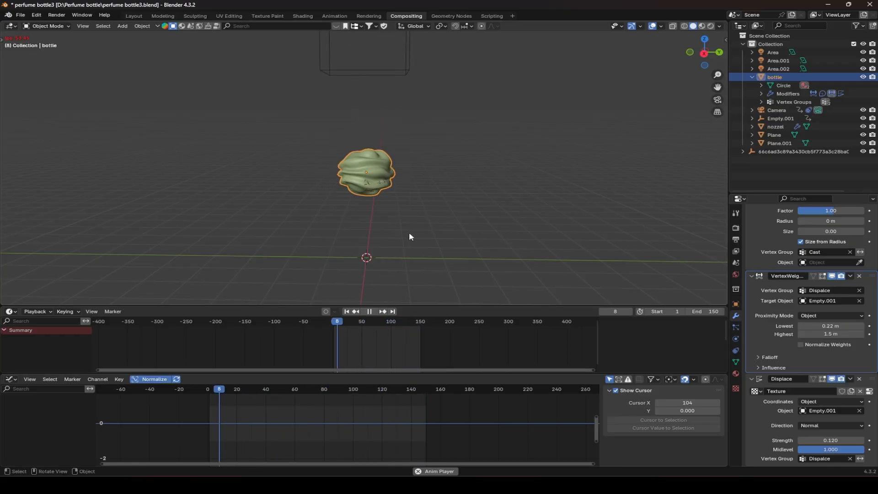
{"action": "mouse_move", "coordinate": [405, 241]}
{"action": "middle_mouse_down"}
{"action": "mouse_move", "coordinate": [316, 248]}
{"action": "mouse_move", "coordinate": [302, 262]}
{"action": "mouse_move", "coordinate": [398, 253]}
{"action": "mouse_move", "coordinate": [420, 215]}
{"action": "mouse_move", "coordinate": [397, 229]}
{"action": "middle_mouse_up"}
{"action": "scroll", "coordinate": [394, 229], "scroll_direction": "up", "scroll_amount": 3}
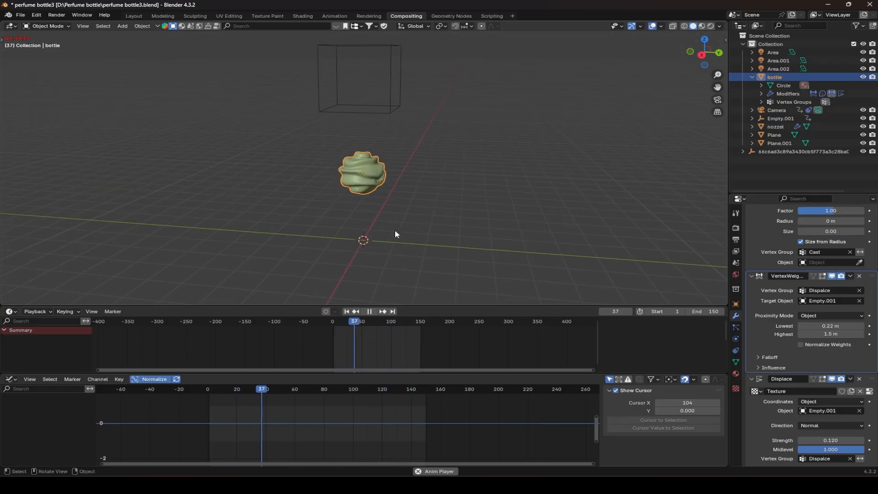